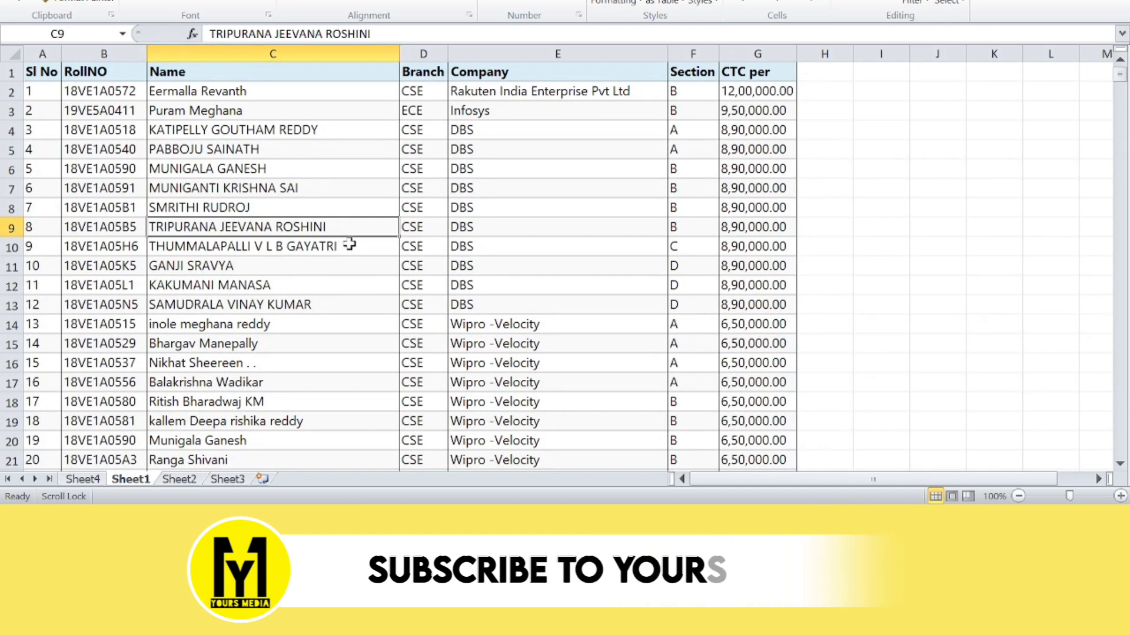
scroll(364, 259, "down", 3)
scroll(396, 278, "up", 3)
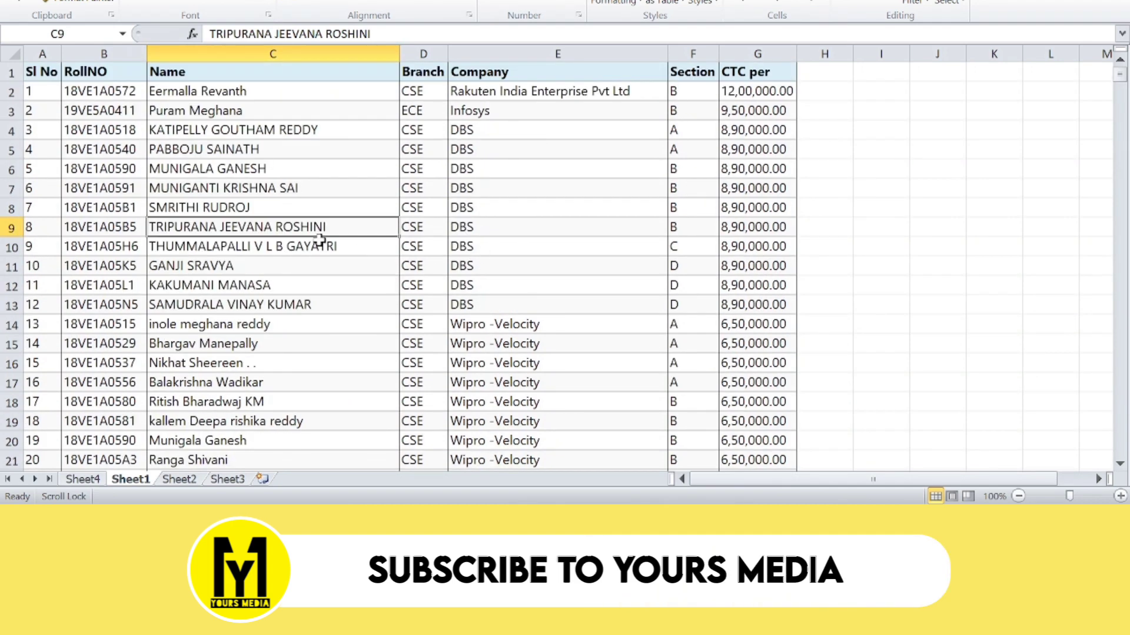
left_click(214, 51)
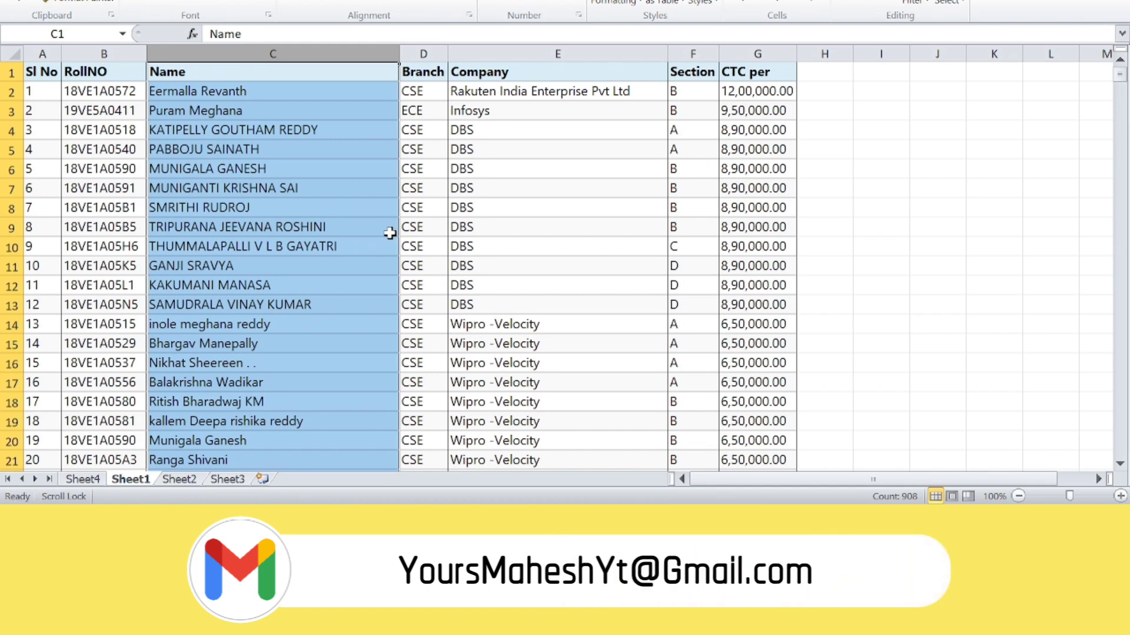
left_click_drag(761, 93, 785, 303)
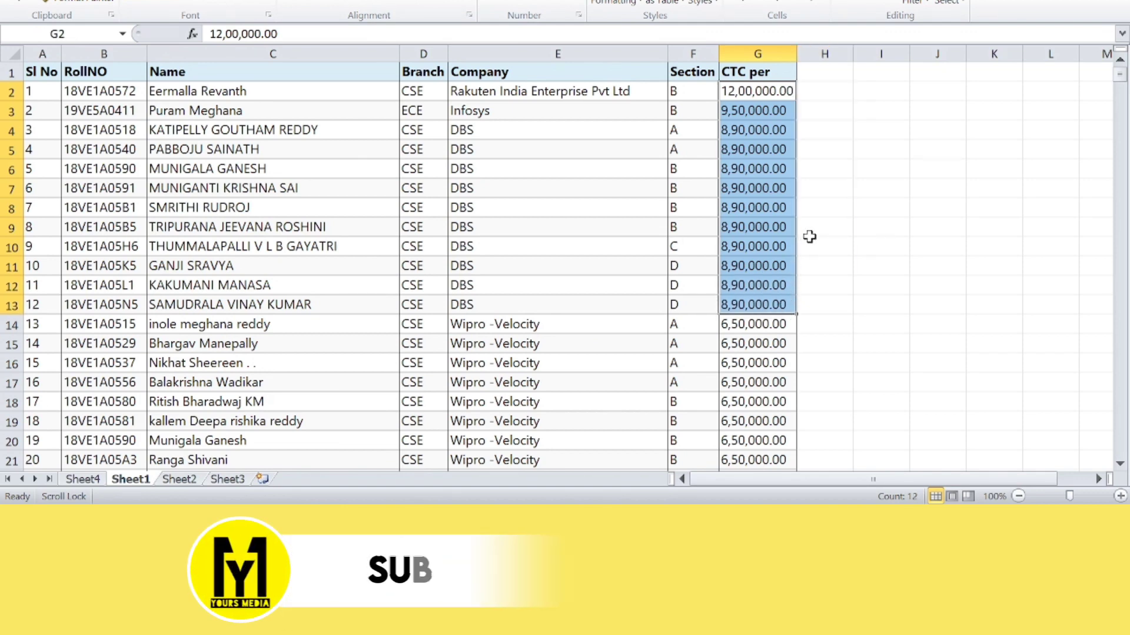
left_click(885, 179)
left_click(771, 94)
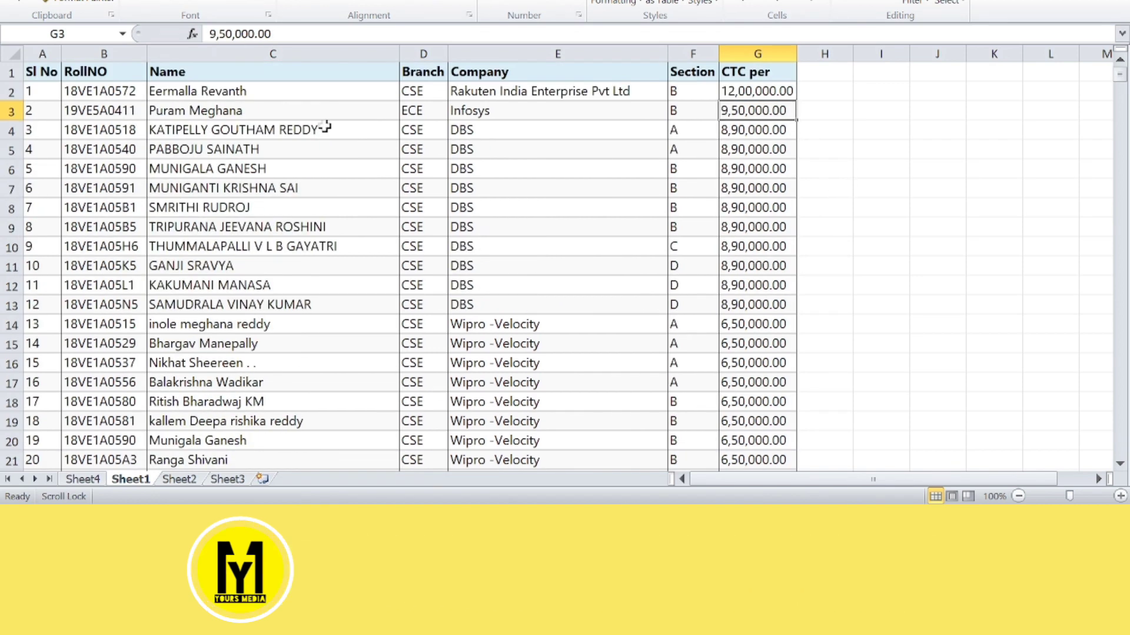
Turn on filtering for the table in columns A to G, from Sl No to CTC per
left_click(7, 56)
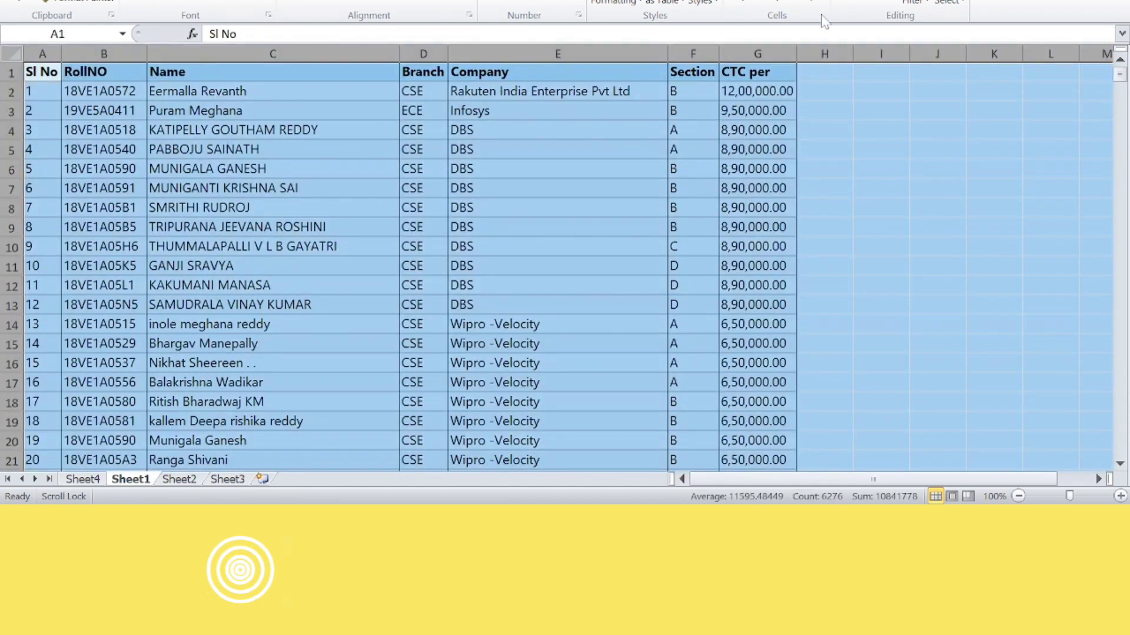
left_click(832, 110)
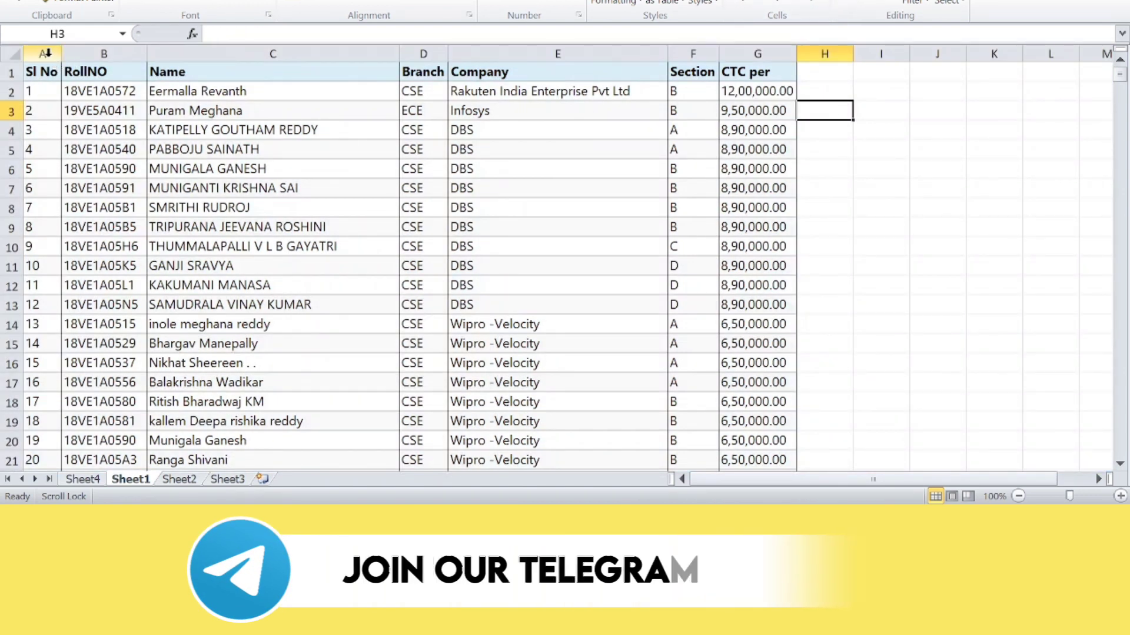
left_click_drag(45, 53, 763, 82)
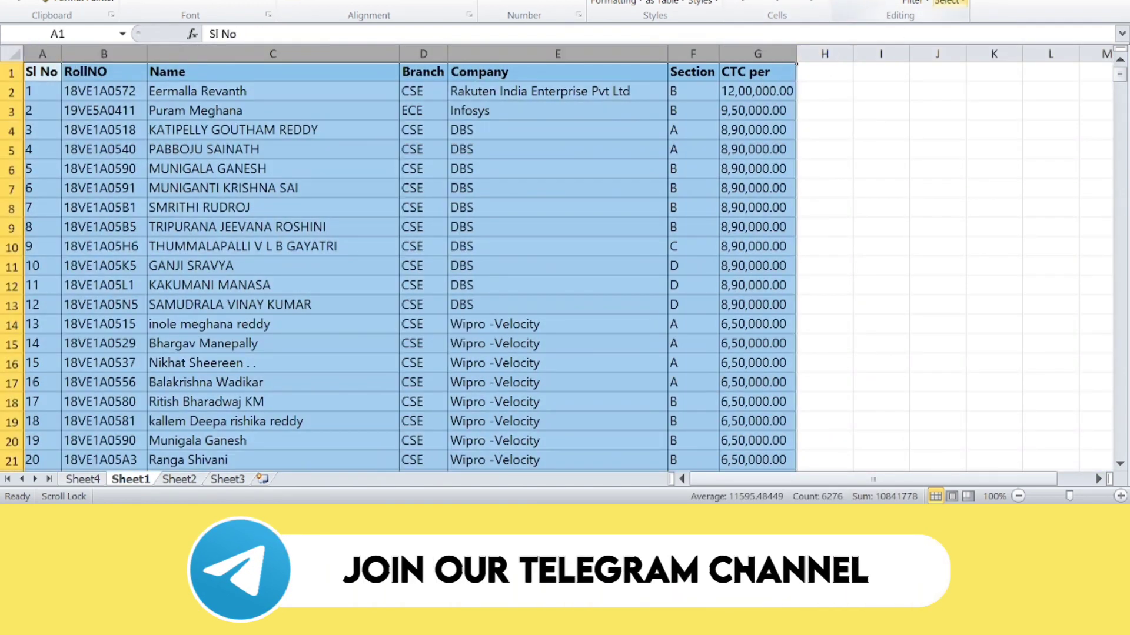
left_click(912, 3)
left_click(874, 78)
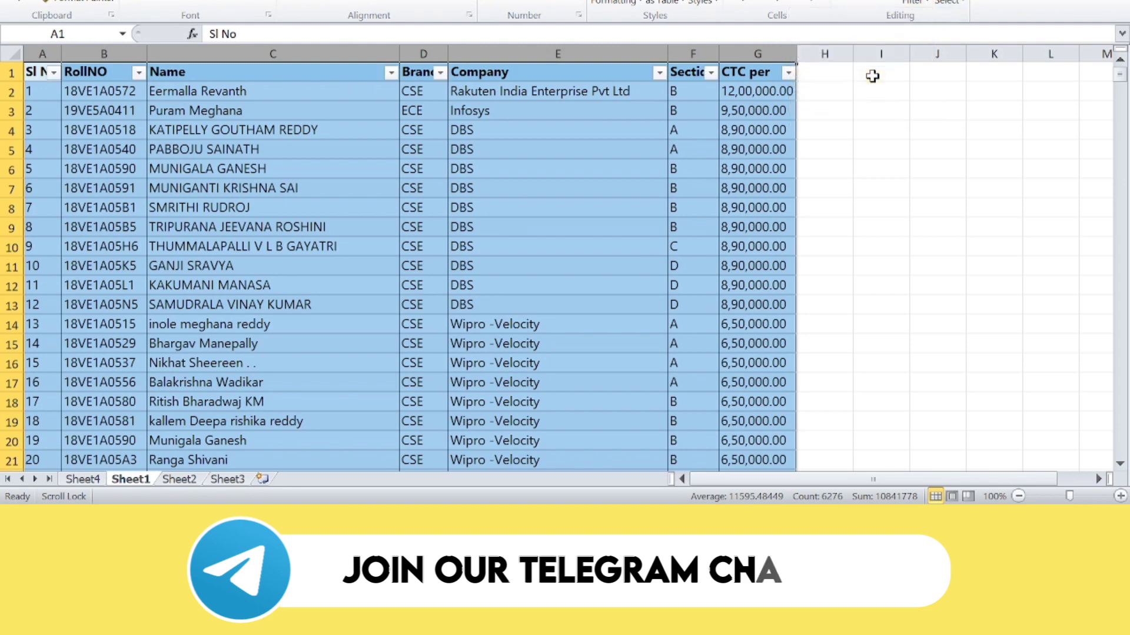
Examine the list of distinct values offered by the CTC per column's filter
left_click(788, 72)
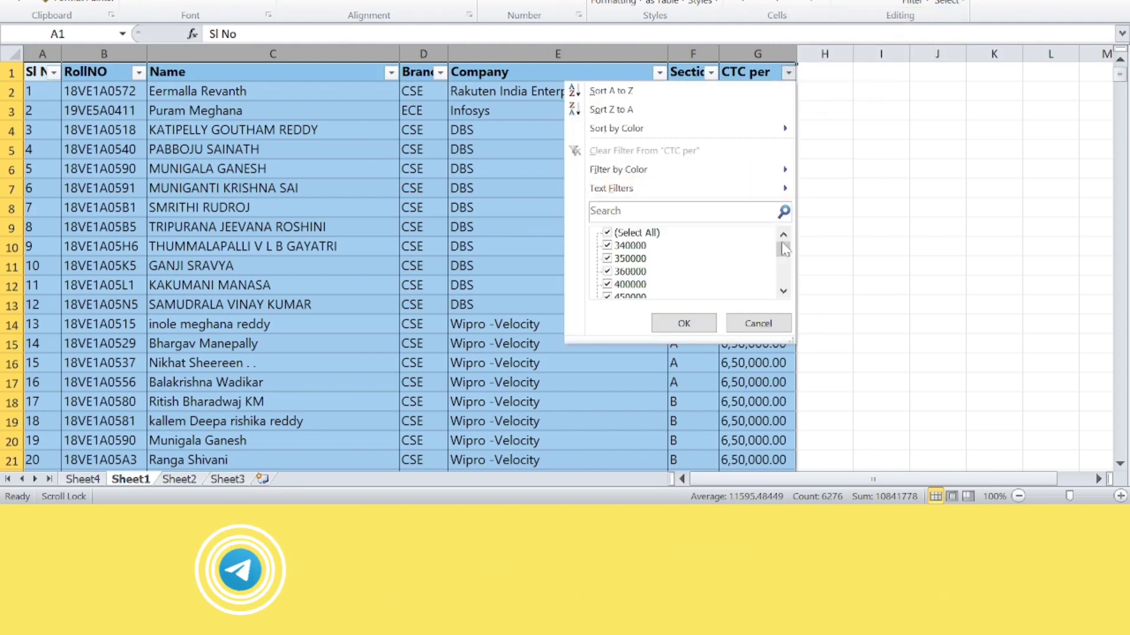
left_click_drag(783, 252, 806, 300)
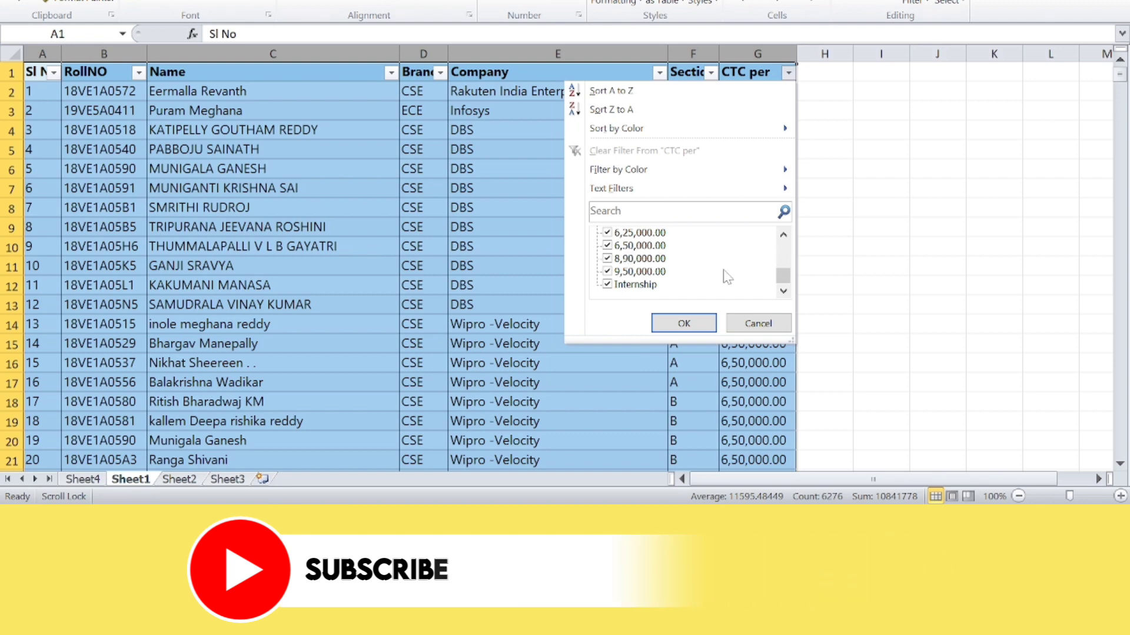
scroll(782, 284, "up", 1)
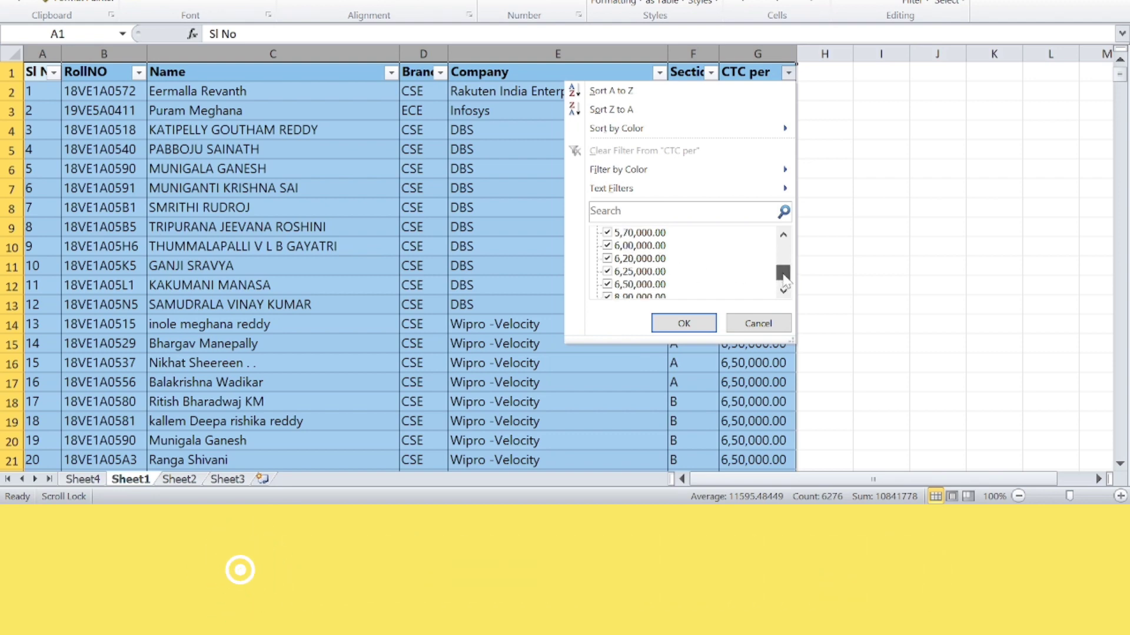
scroll(783, 281, "up", 1)
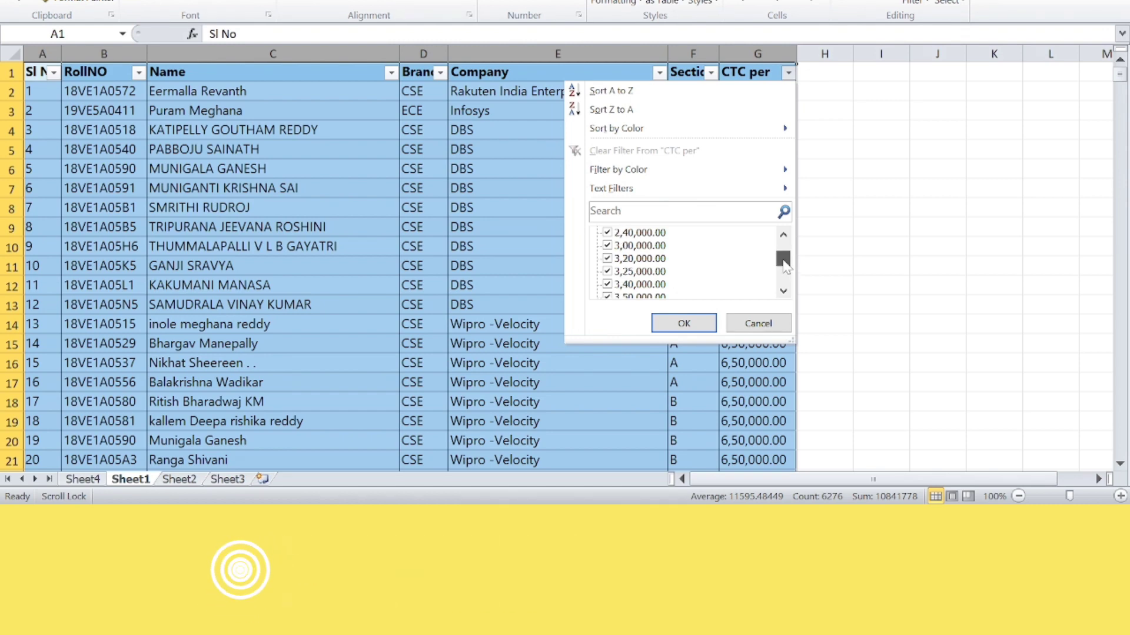
scroll(786, 266, "up", 1)
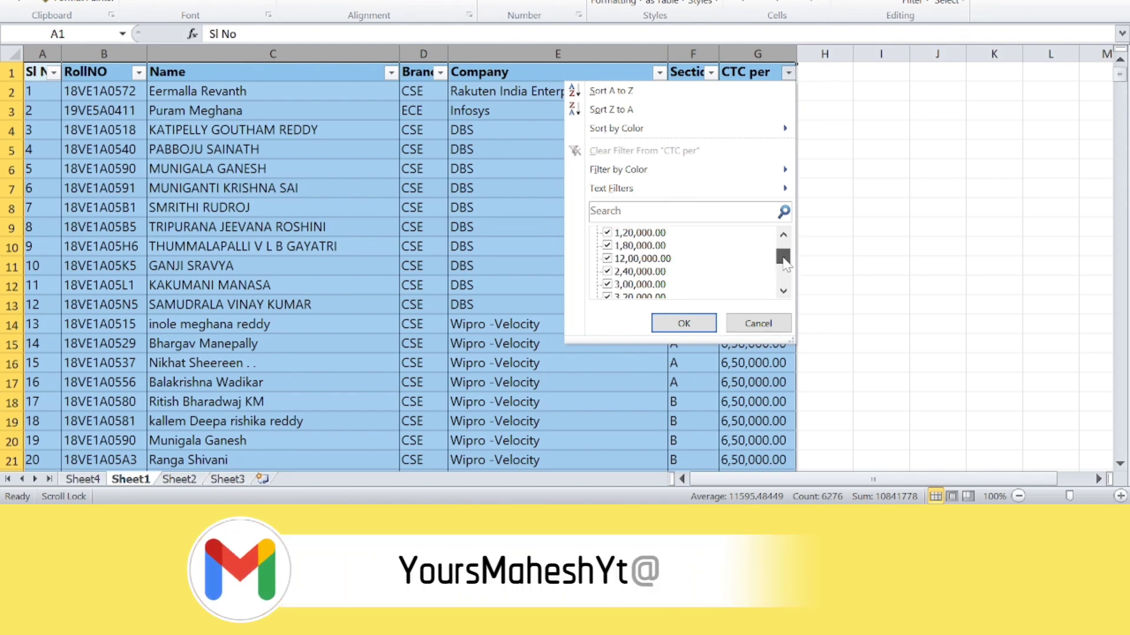
scroll(786, 266, "up", 1)
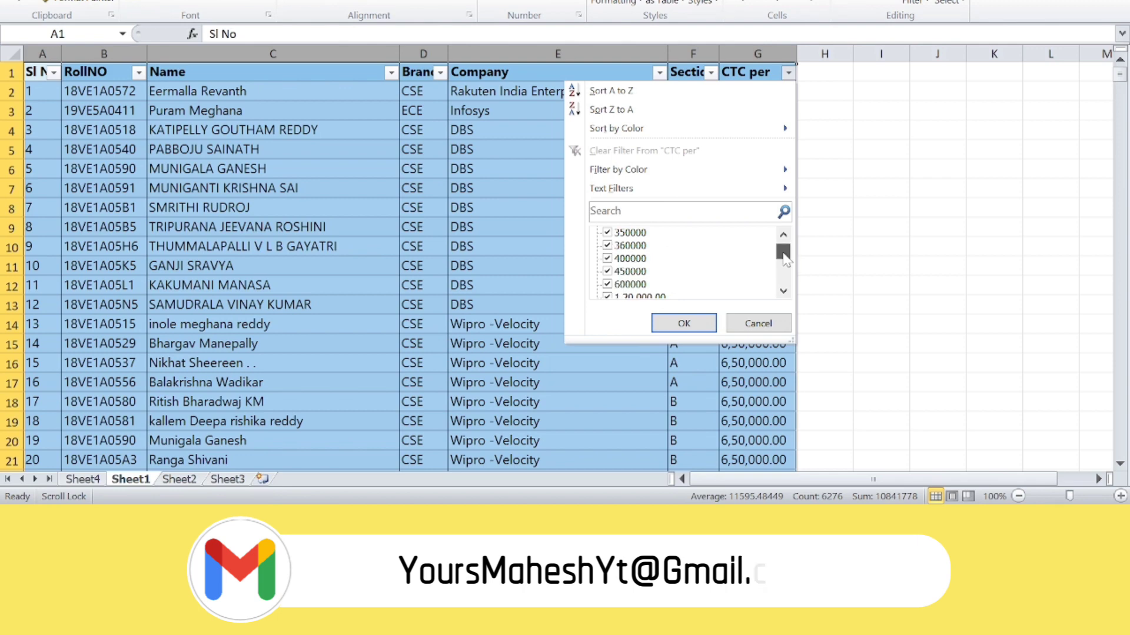
scroll(786, 258, "up", 1)
scroll(786, 263, "down", 2)
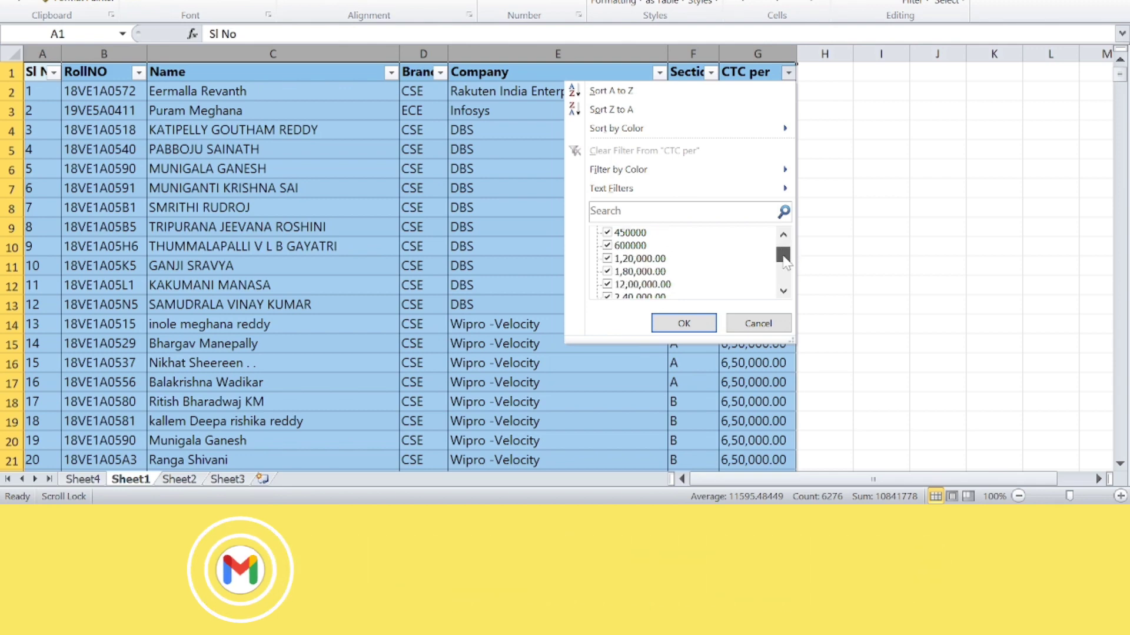
mouse_move(786, 262)
left_mouse_down()
mouse_move(786, 274)
mouse_move(777, 253)
mouse_move(785, 287)
mouse_move(795, 269)
left_mouse_up()
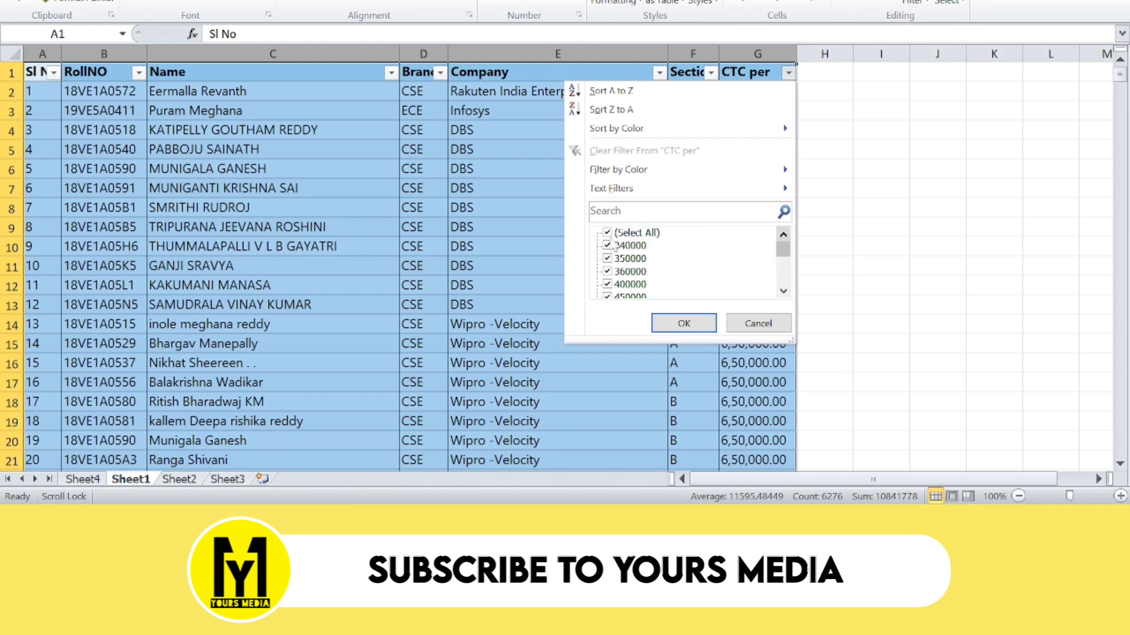
Filter the CTC per column to only the Internship records and select their CTC entries in rows 904 to 908
left_click(607, 233)
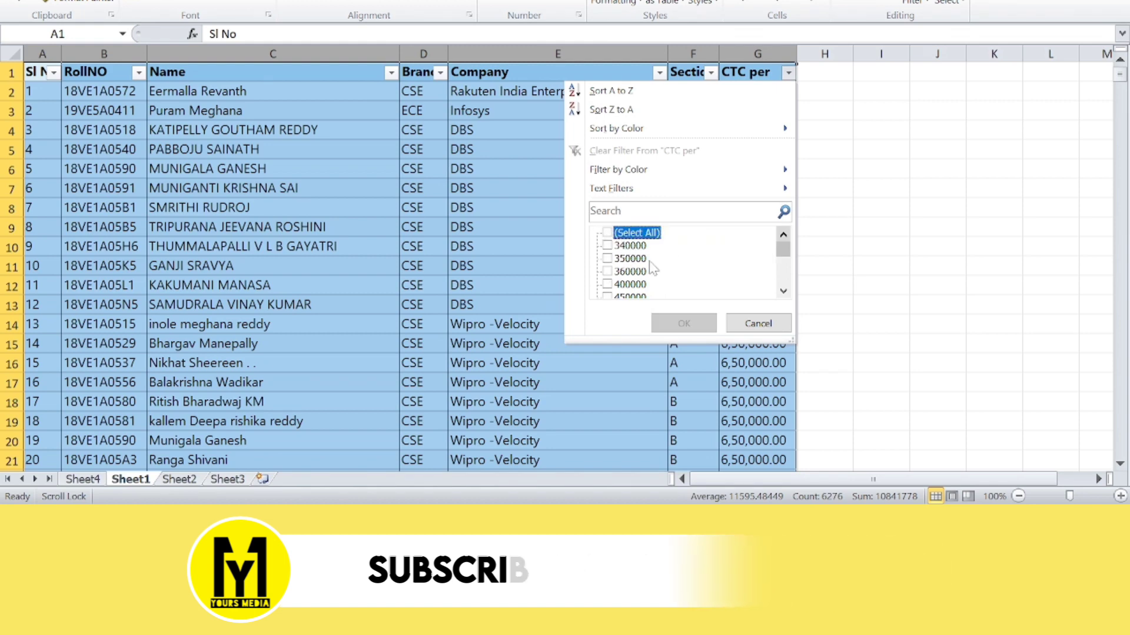
left_click_drag(782, 251, 795, 316)
left_click(609, 285)
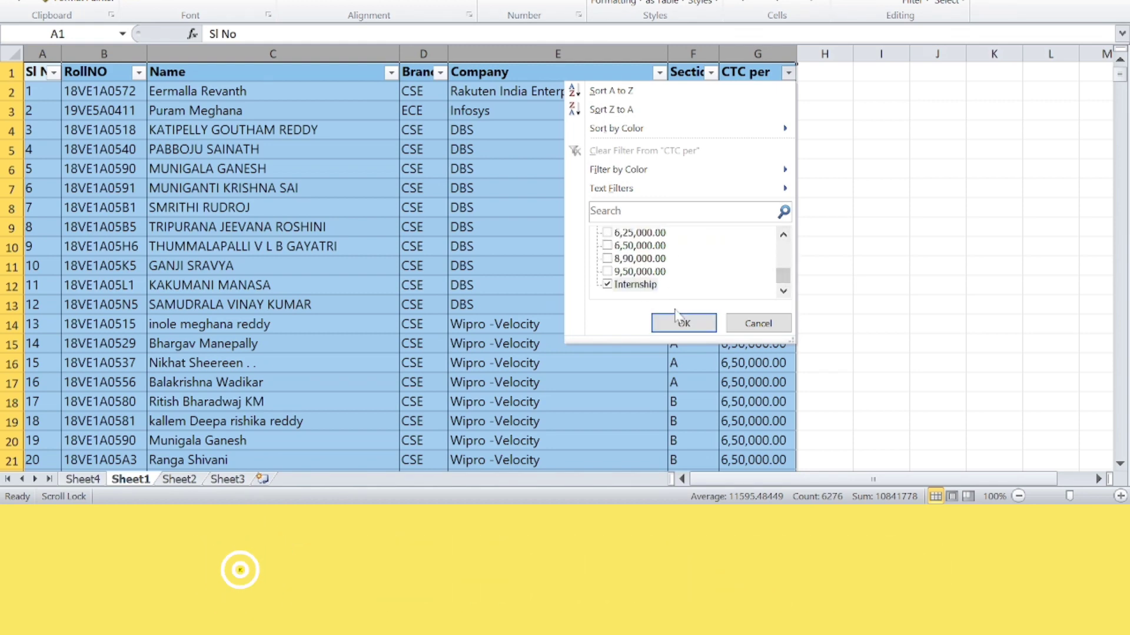
left_click(684, 321)
left_click(788, 204)
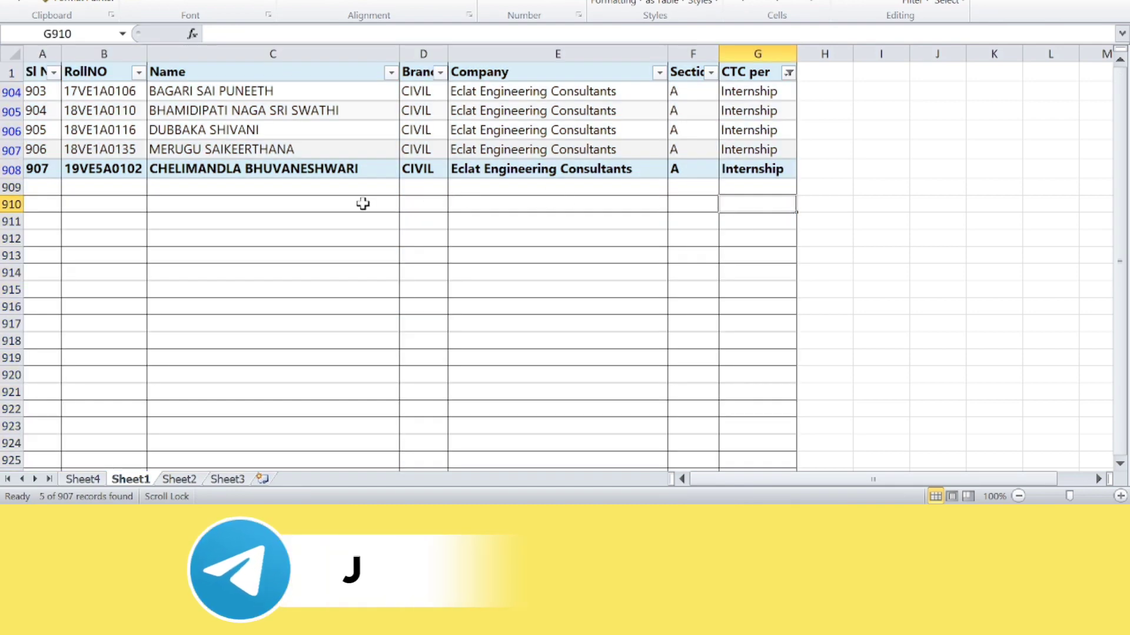
left_click_drag(189, 93, 724, 167)
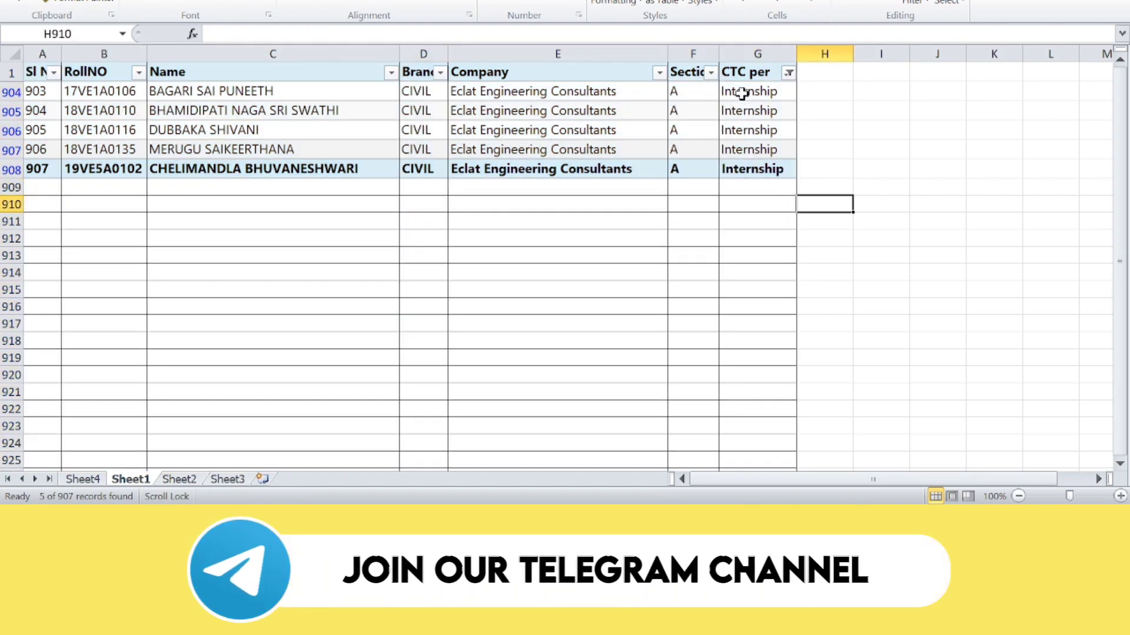
left_click_drag(741, 92, 759, 166)
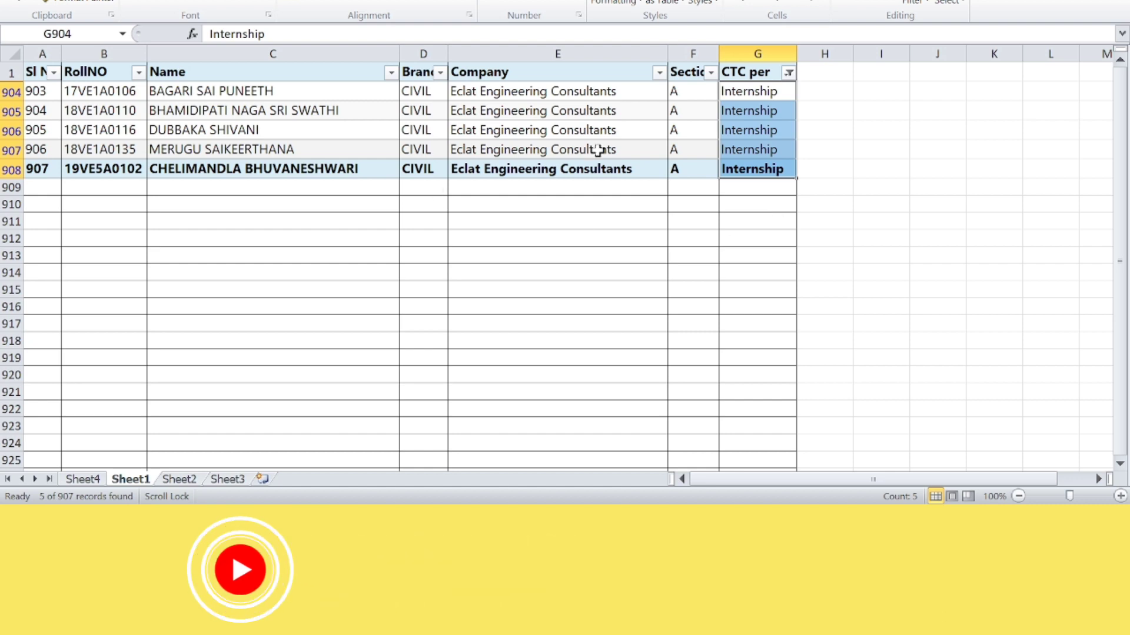
Reselect all values in the CTC per filter to show every record again
left_click(789, 73)
left_click(630, 233)
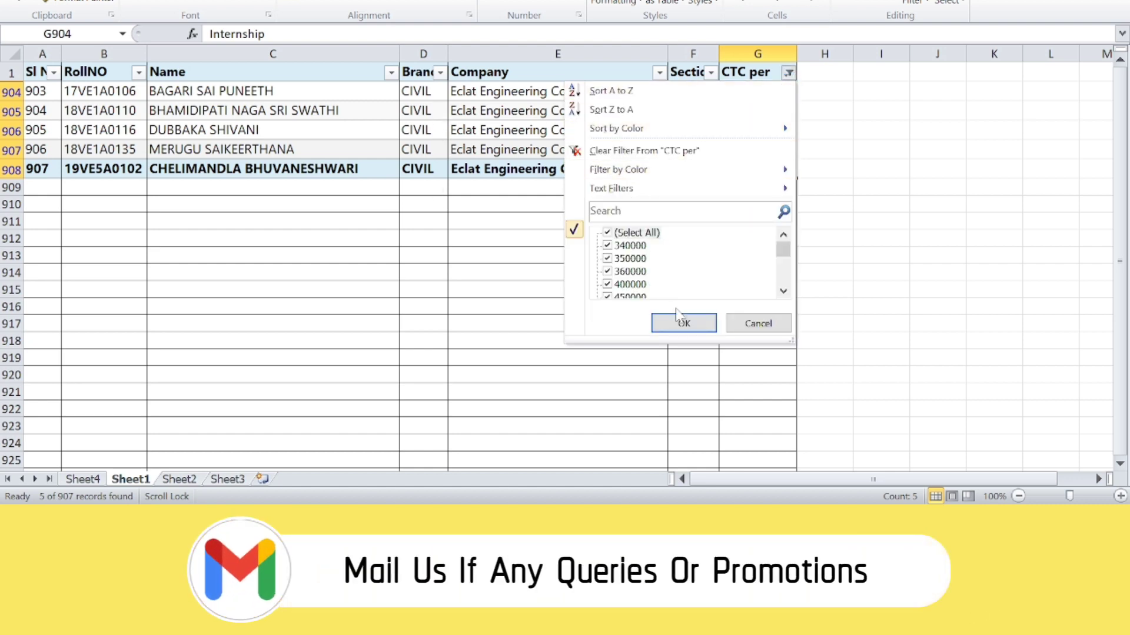
left_click(683, 324)
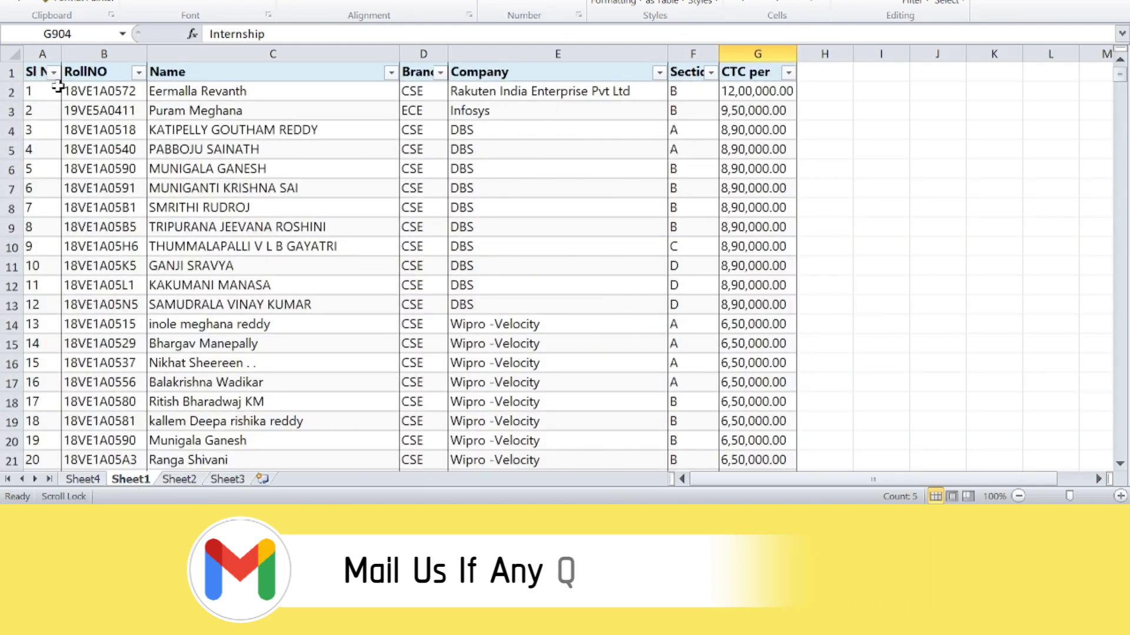
Examine the first records column by column, covering serial number, roll number, name, company and section
left_click_drag(35, 91, 45, 126)
left_click_drag(96, 91, 104, 167)
left_click_drag(206, 94, 360, 131)
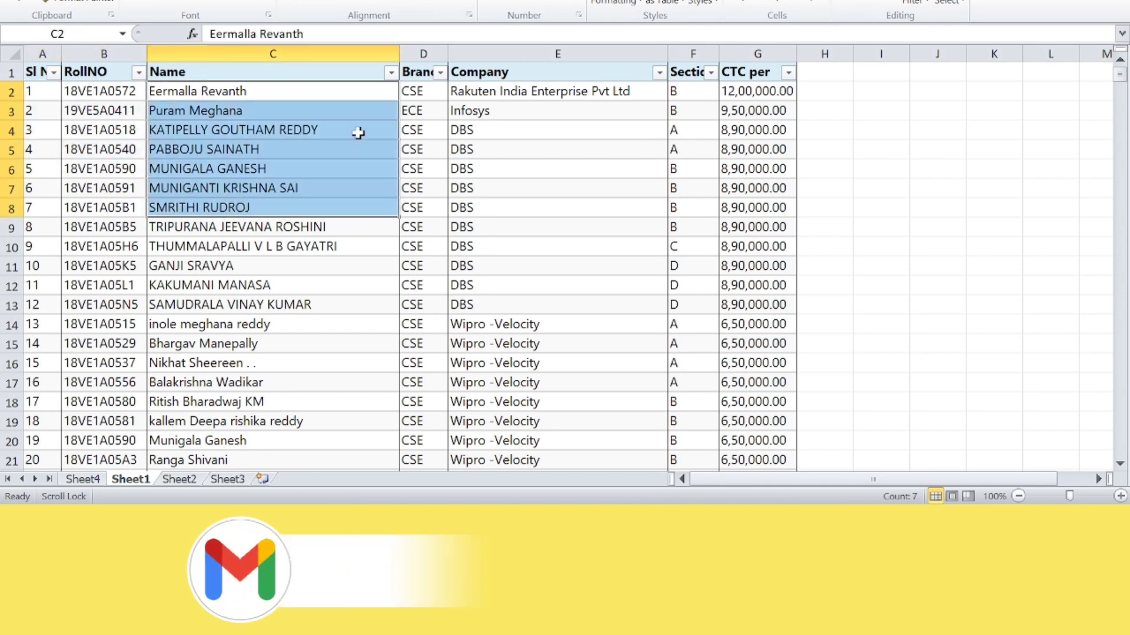
left_click_drag(441, 91, 505, 174)
left_click_drag(506, 110, 559, 207)
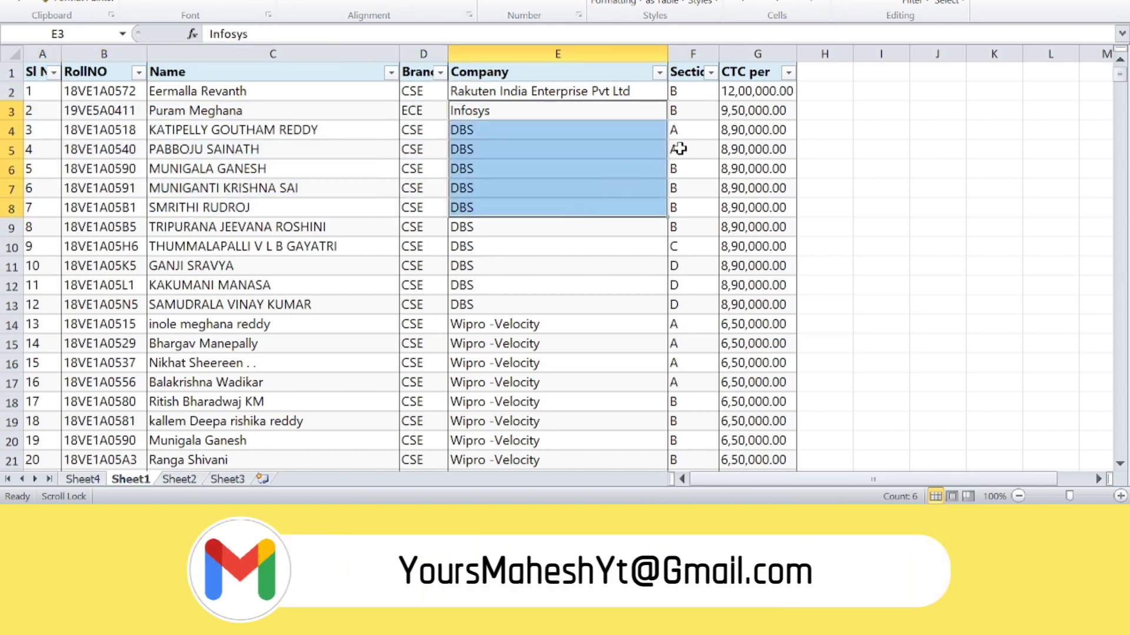
left_click_drag(680, 101, 712, 216)
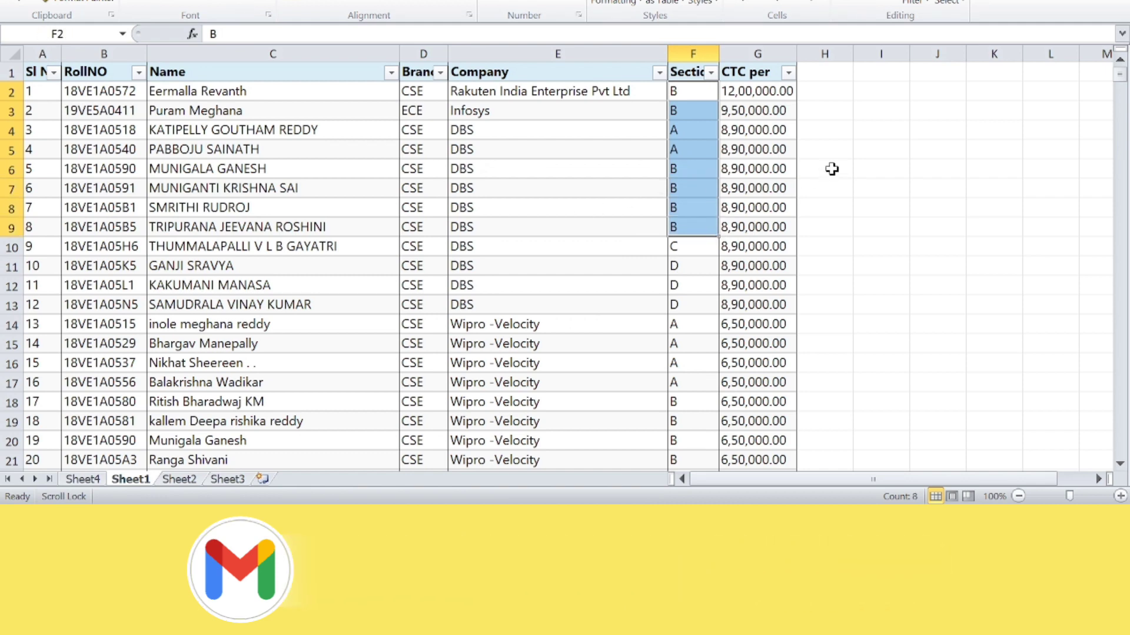
left_click_drag(830, 168, 154, 256)
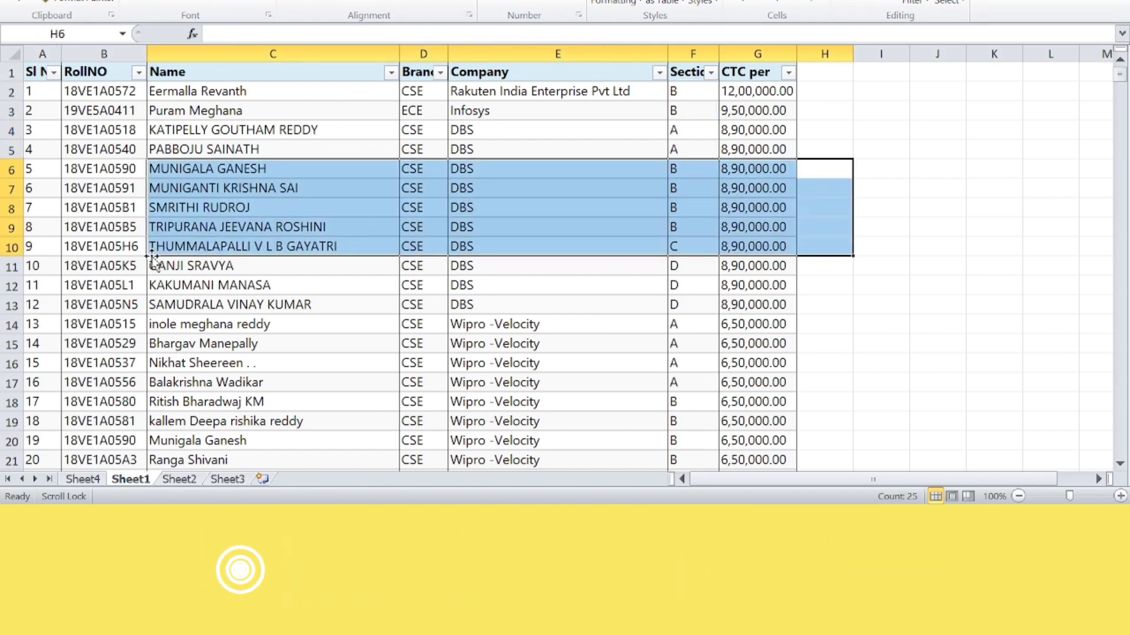
scroll(376, 292, "down", 1)
scroll(427, 323, "up", 1)
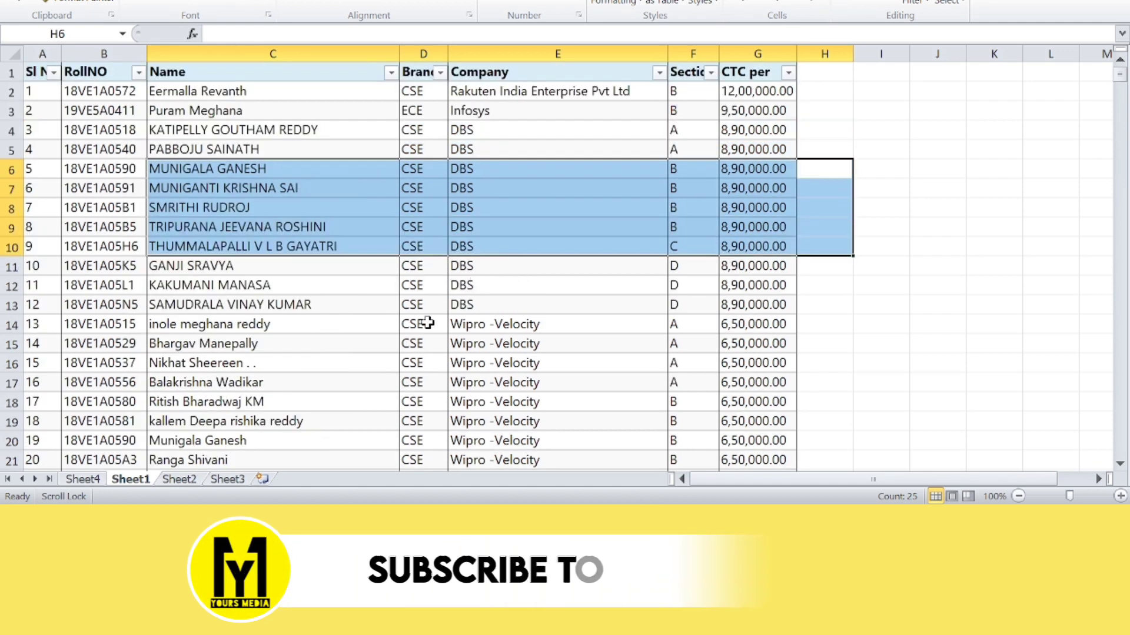
left_click(585, 322)
scroll(606, 221, "down", 1)
scroll(603, 221, "up", 1)
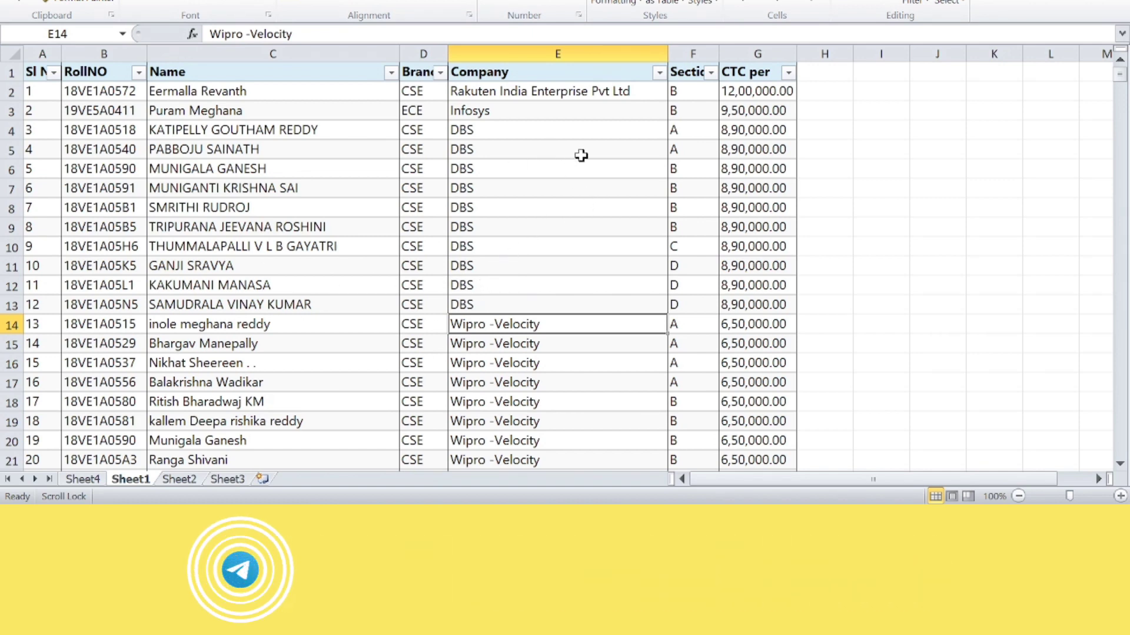
Check the companies listed in the Company column's filter, and browse the company entries down to about row 105
left_click(659, 71)
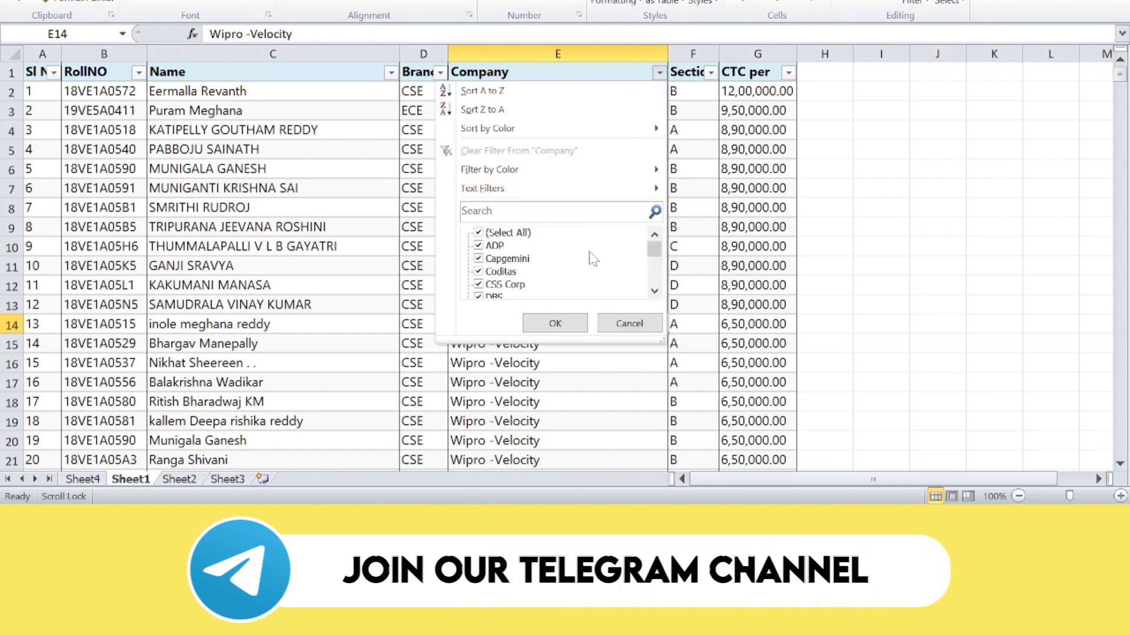
scroll(554, 204, "down", 1)
left_click(554, 204)
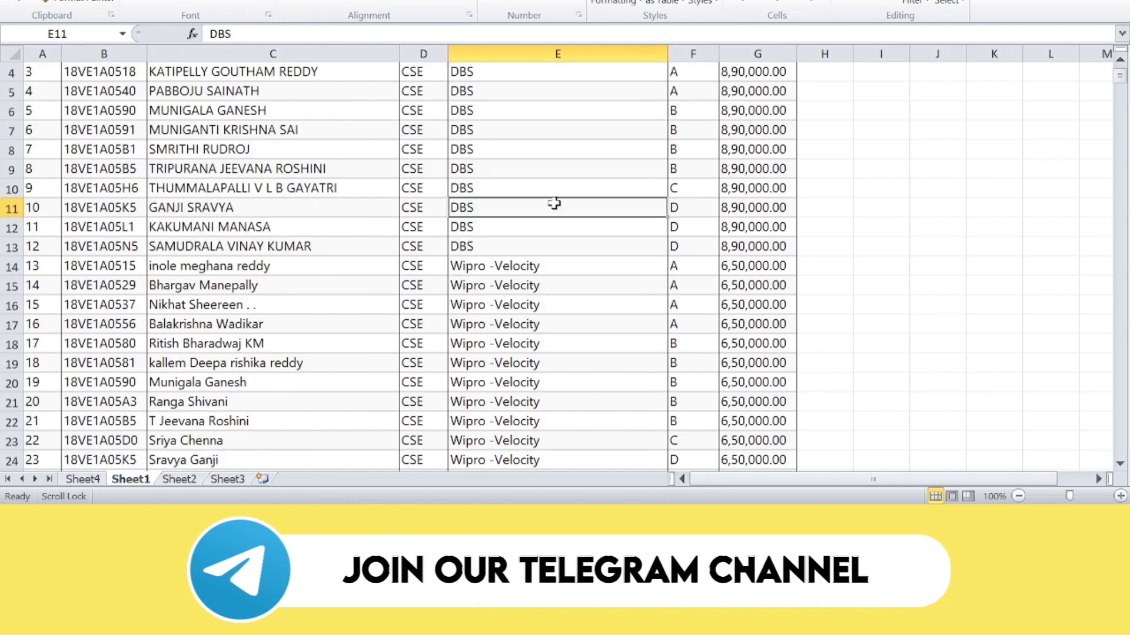
scroll(549, 185, "down", 16)
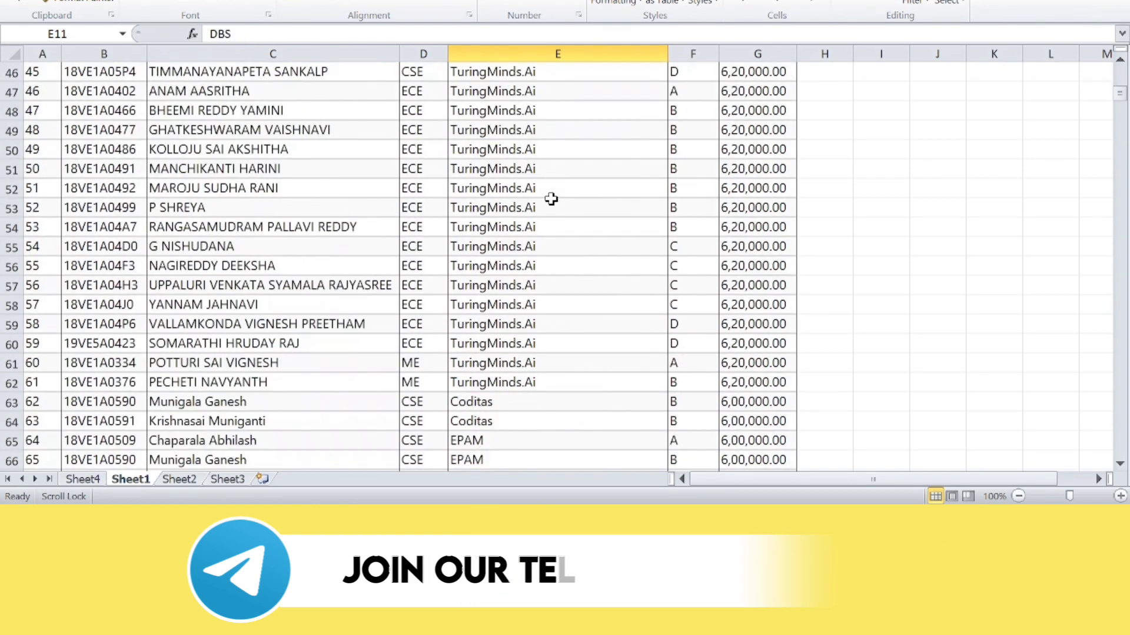
scroll(551, 200, "down", 2)
scroll(556, 206, "down", 2)
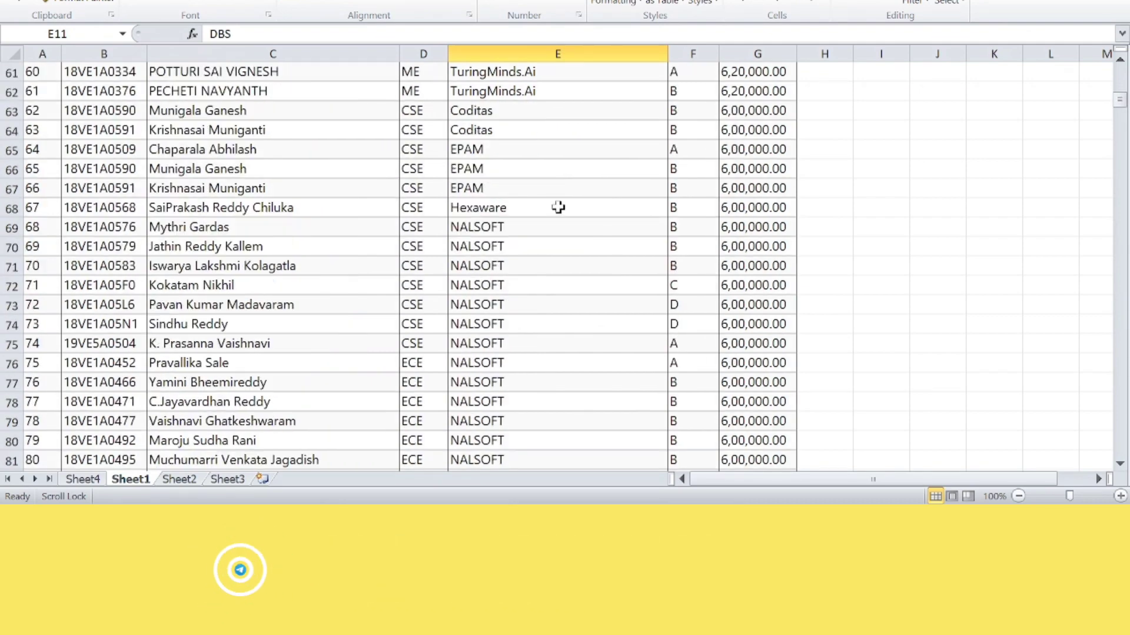
scroll(557, 207, "down", 6)
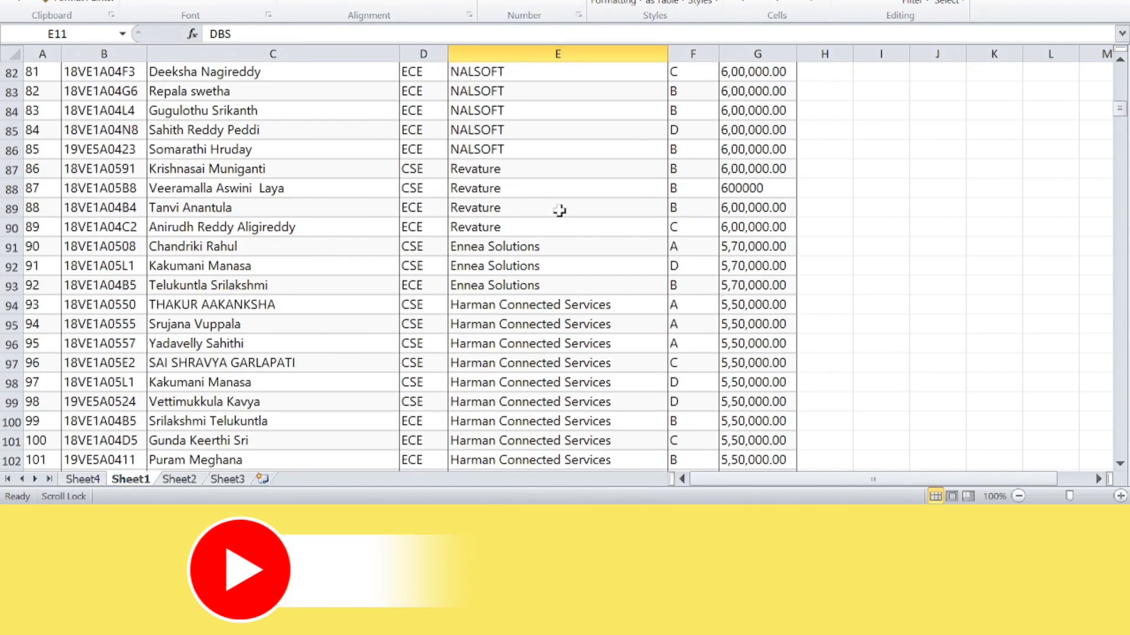
scroll(559, 210, "down", 1)
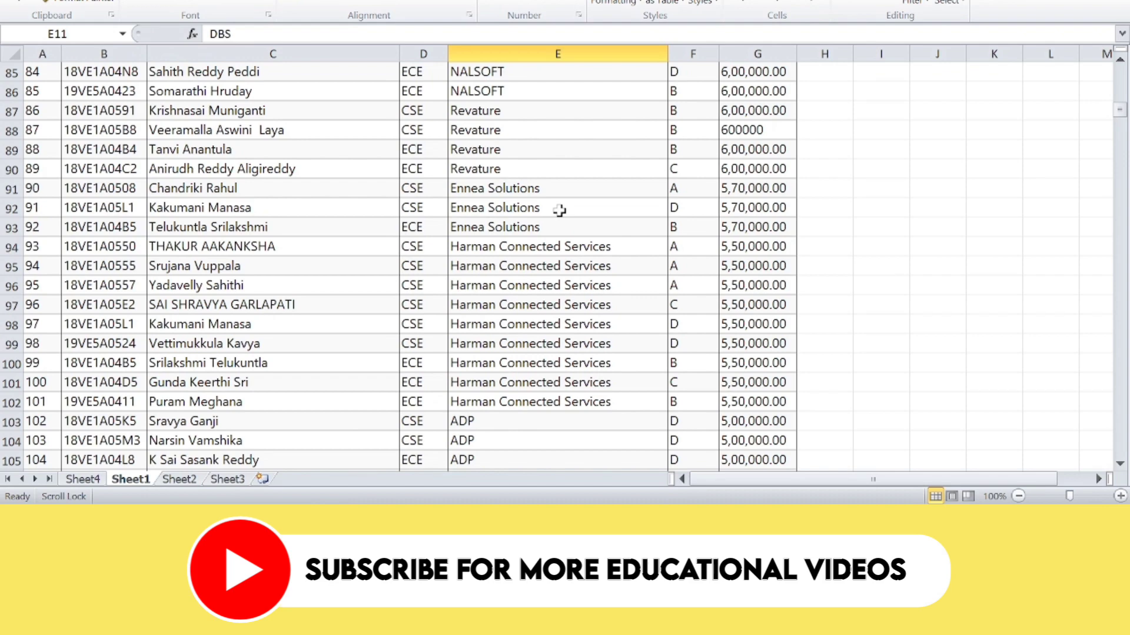
Browse the company and CTC entries from about row 105 down to row 294, checking the ITC Infotech entries along the way
scroll(559, 210, "down", 5)
scroll(559, 214, "down", 15)
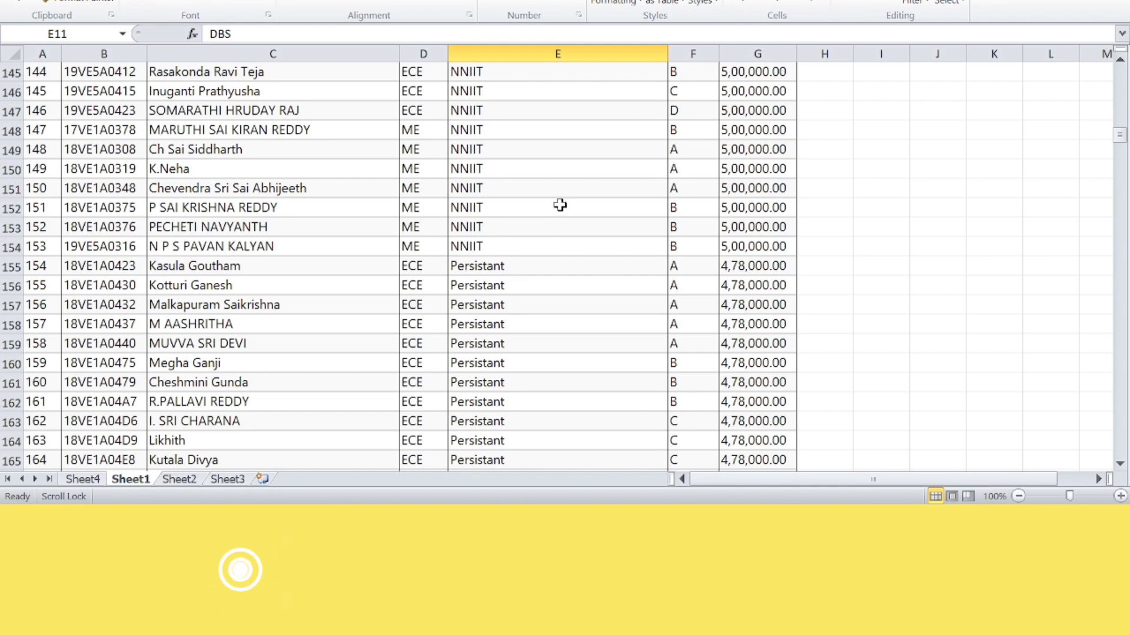
scroll(559, 206, "down", 1)
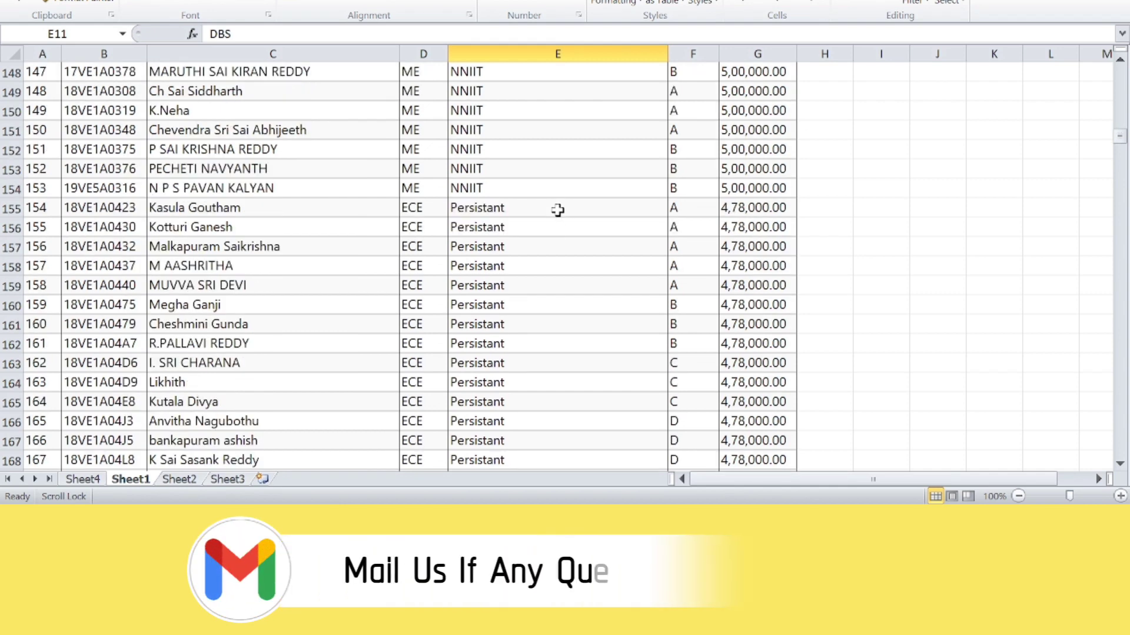
scroll(558, 210, "down", 5)
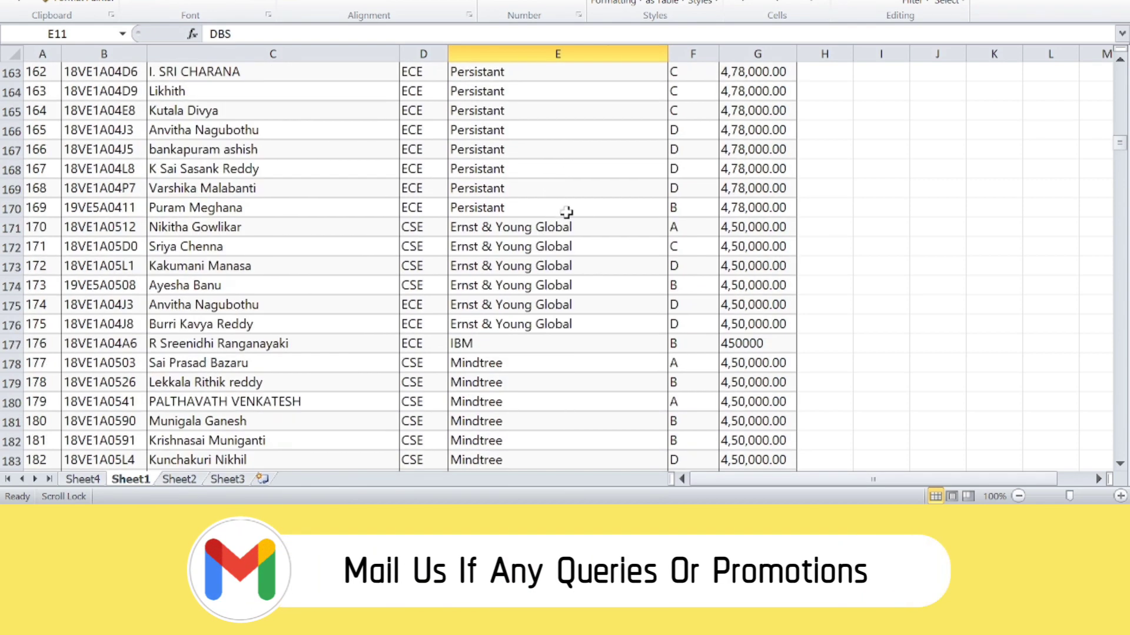
scroll(607, 215, "down", 9)
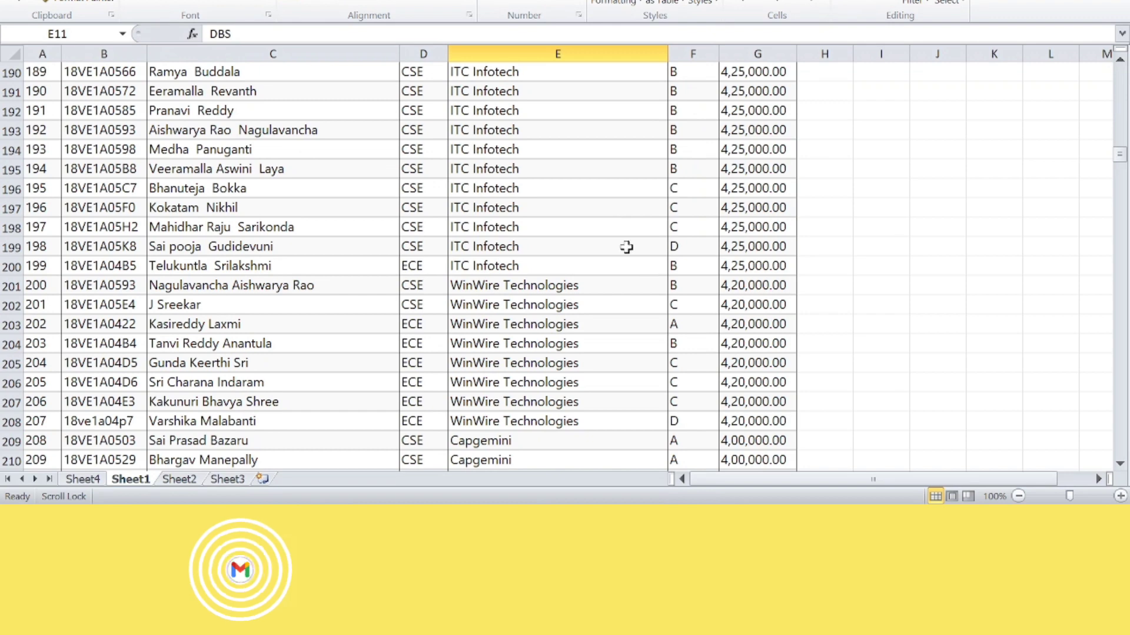
left_click_drag(623, 245, 538, 253)
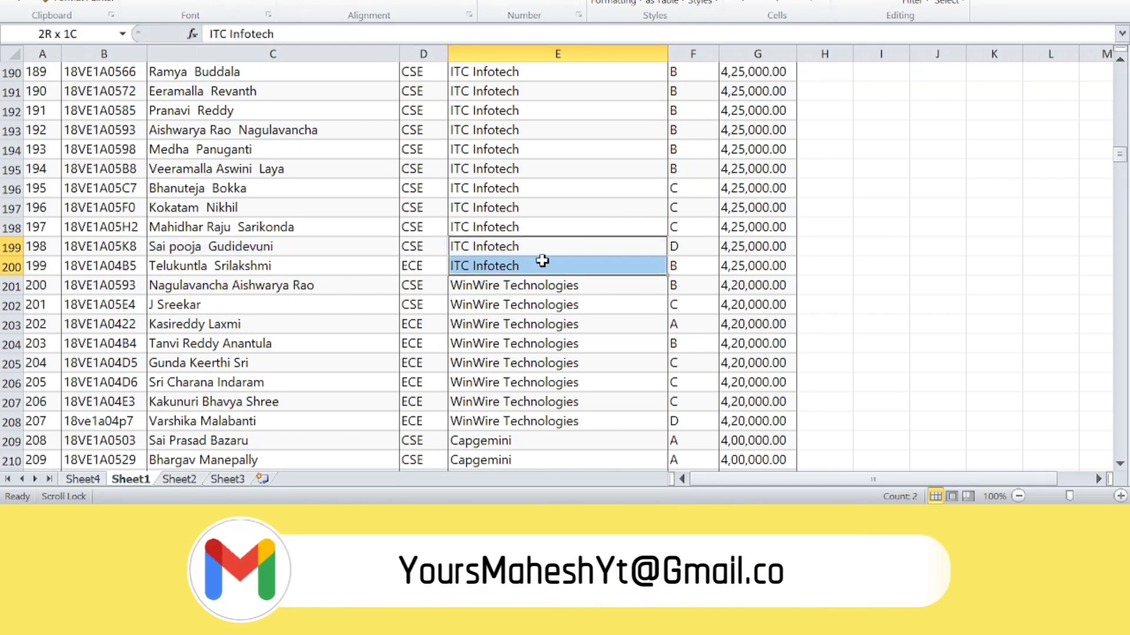
left_click(569, 228)
scroll(573, 267, "down", 1)
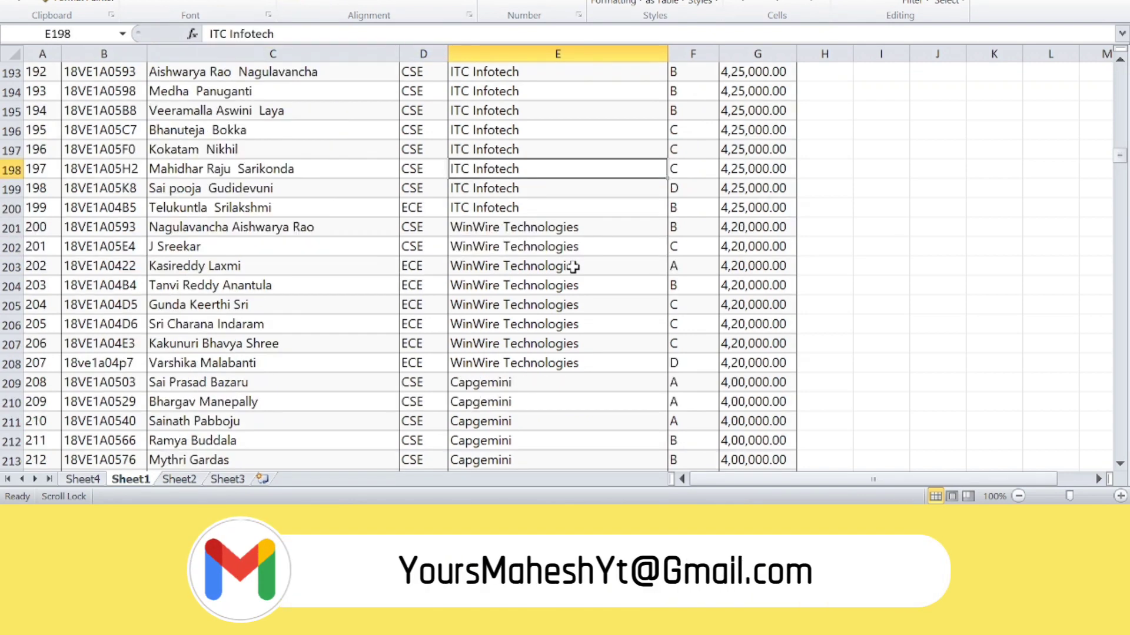
scroll(574, 267, "down", 14)
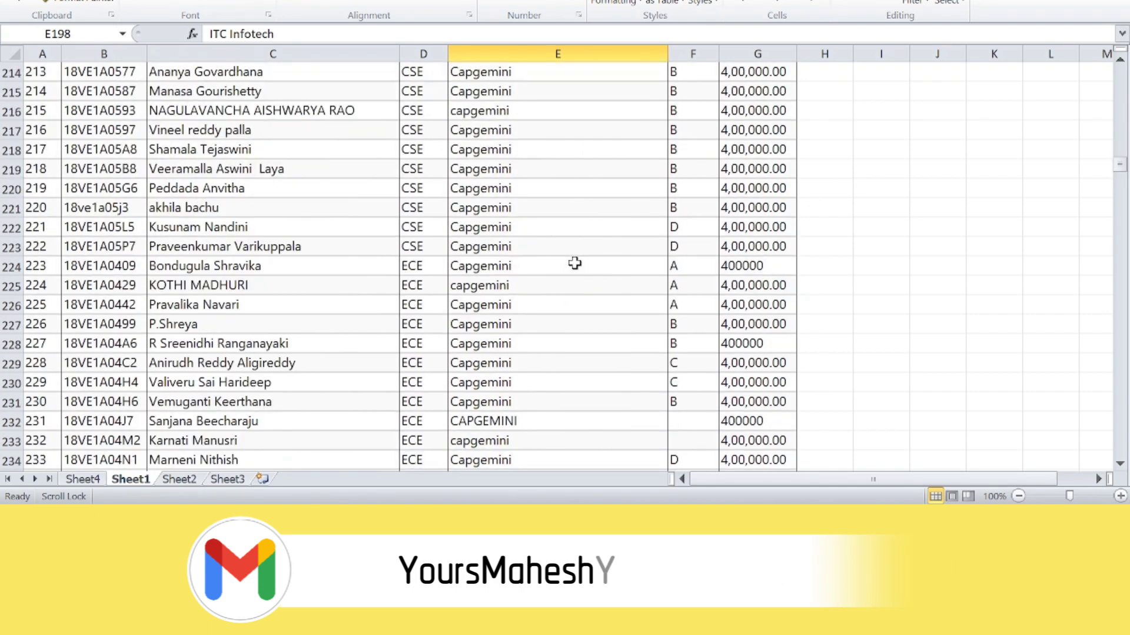
scroll(575, 264, "down", 13)
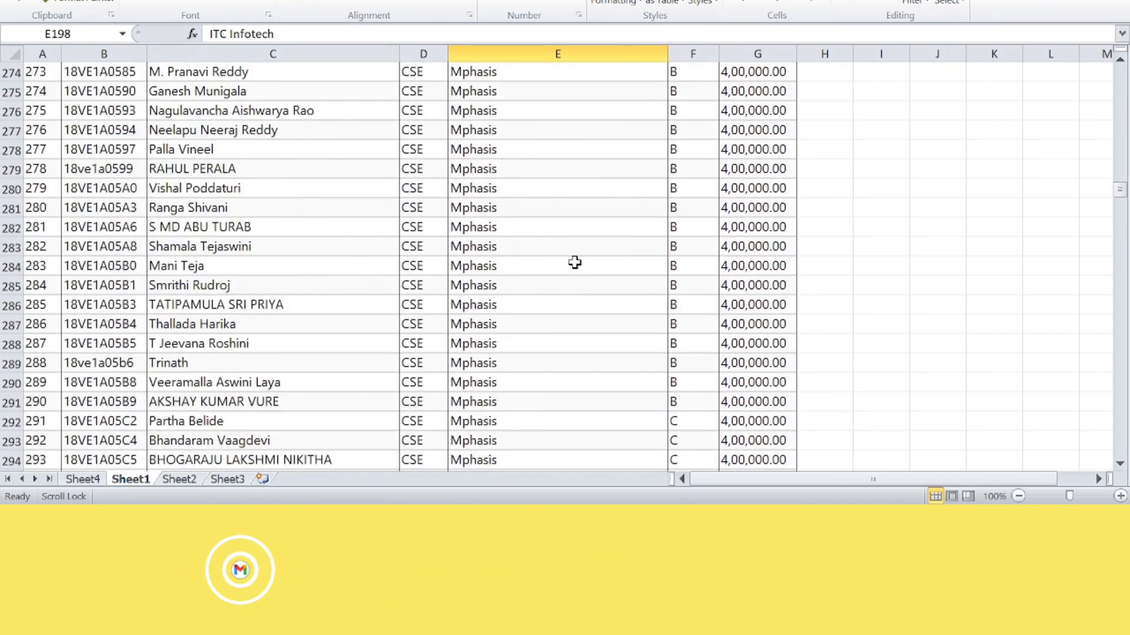
Filter the Branch column to show only the ME records
scroll(570, 270, "up", 20)
scroll(568, 282, "up", 20)
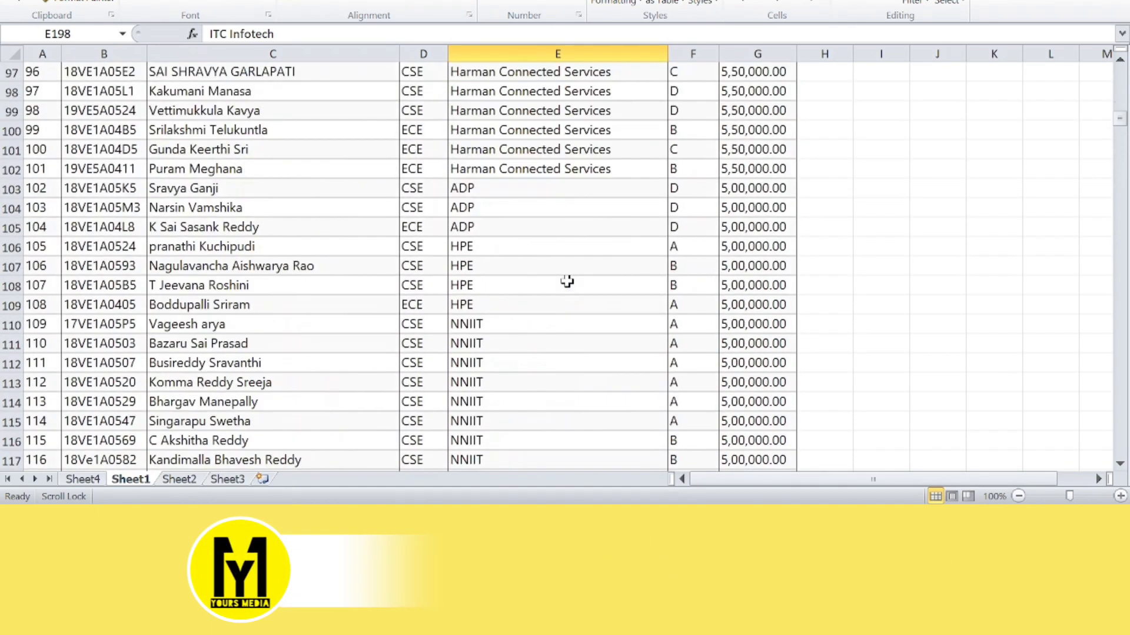
scroll(567, 283, "up", 1)
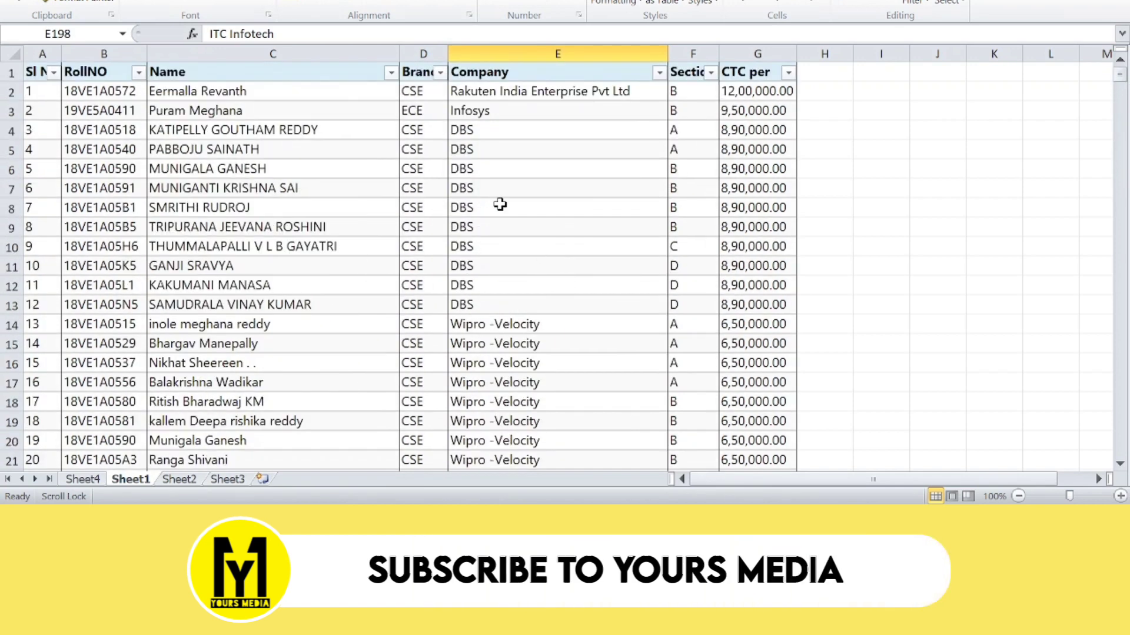
left_click(440, 71)
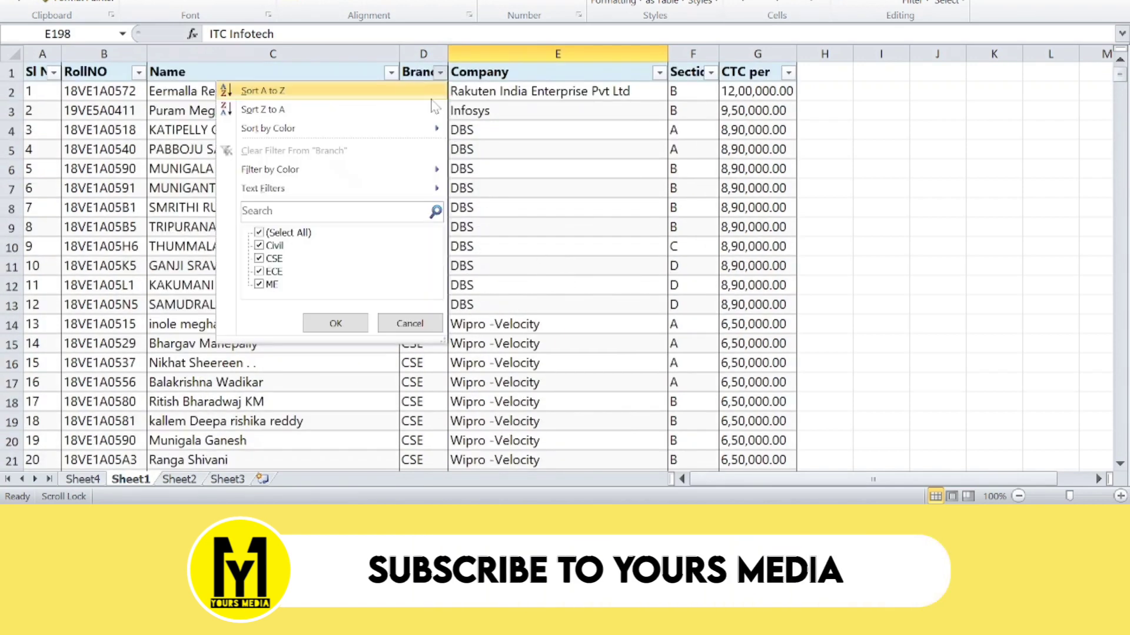
left_click(288, 233)
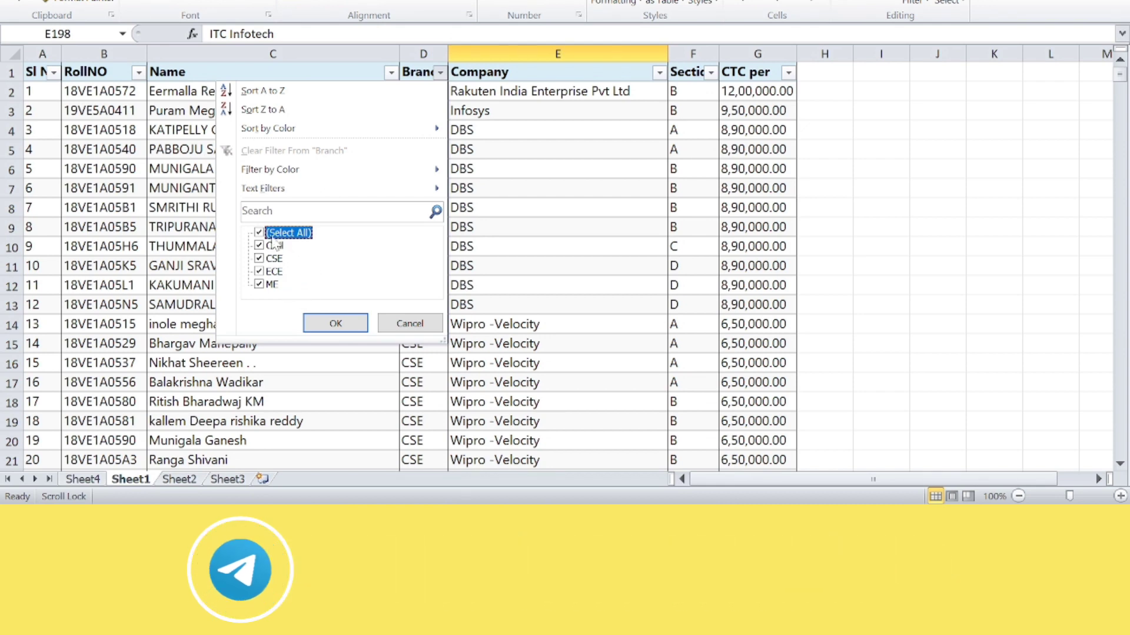
left_click(269, 286)
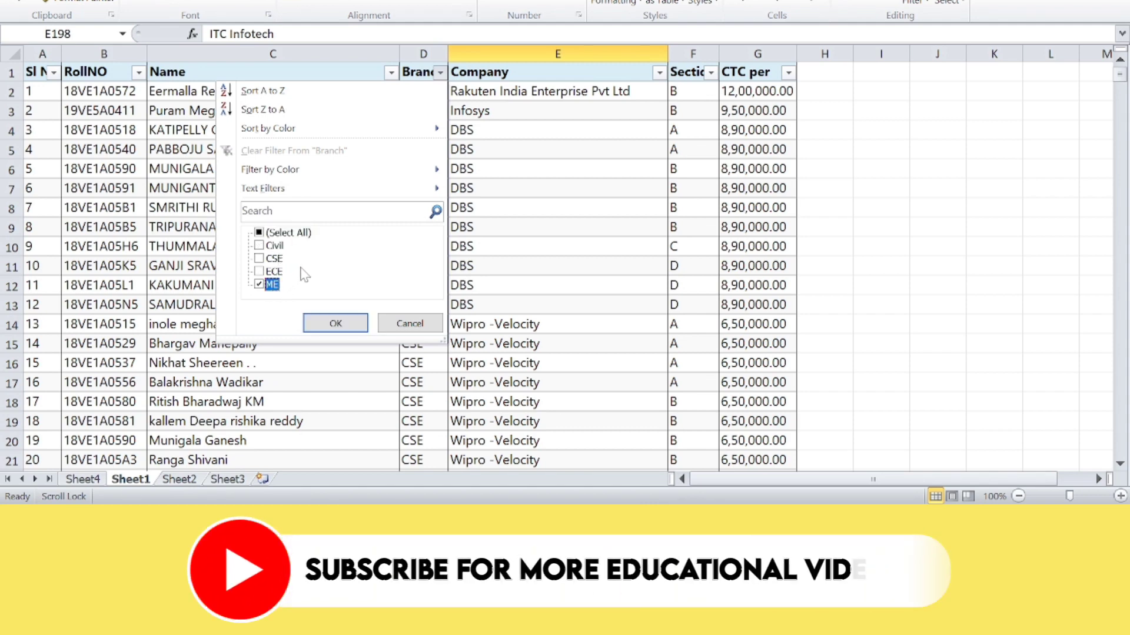
left_click(333, 324)
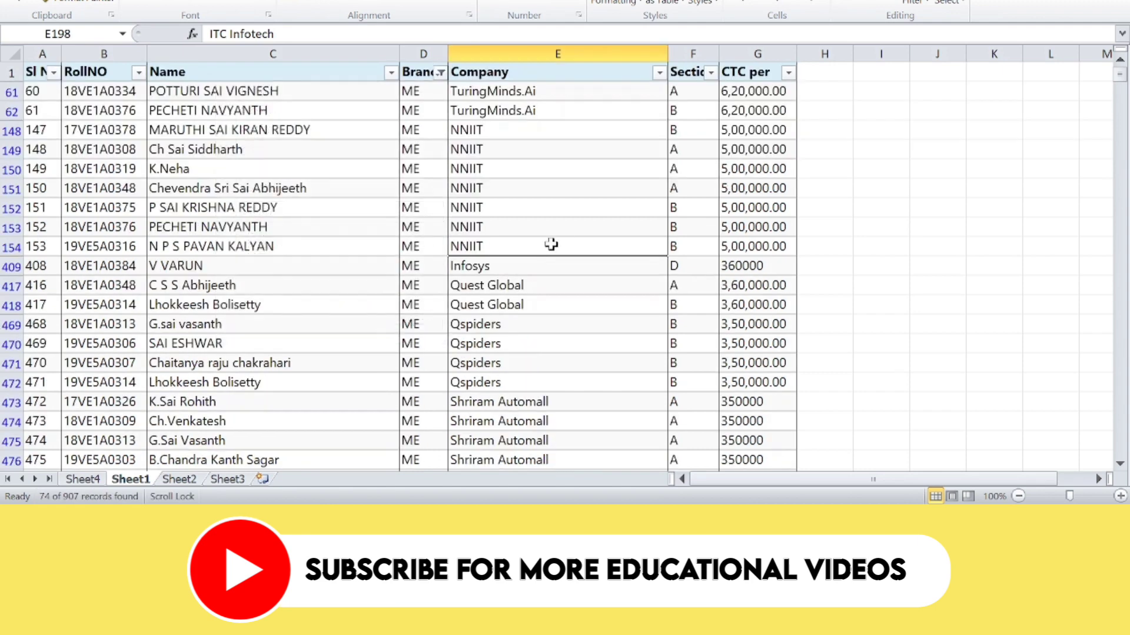
Select the whole Company column and review the companies and CTC values across the filtered ME records
left_click(494, 59)
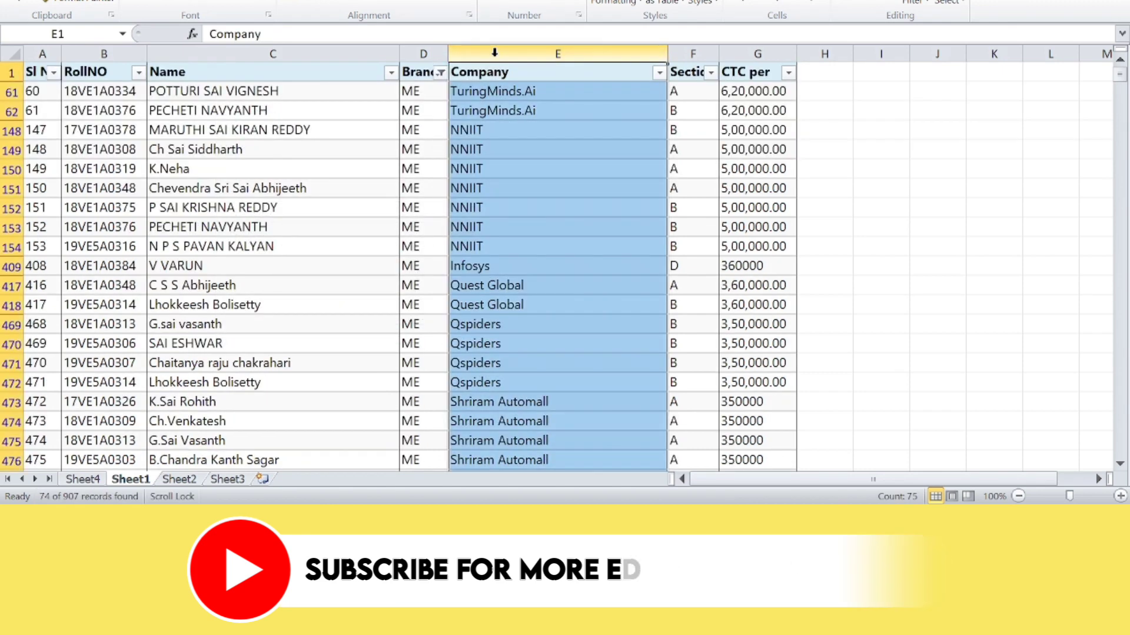
scroll(560, 171, "down", 3)
scroll(563, 178, "up", 3)
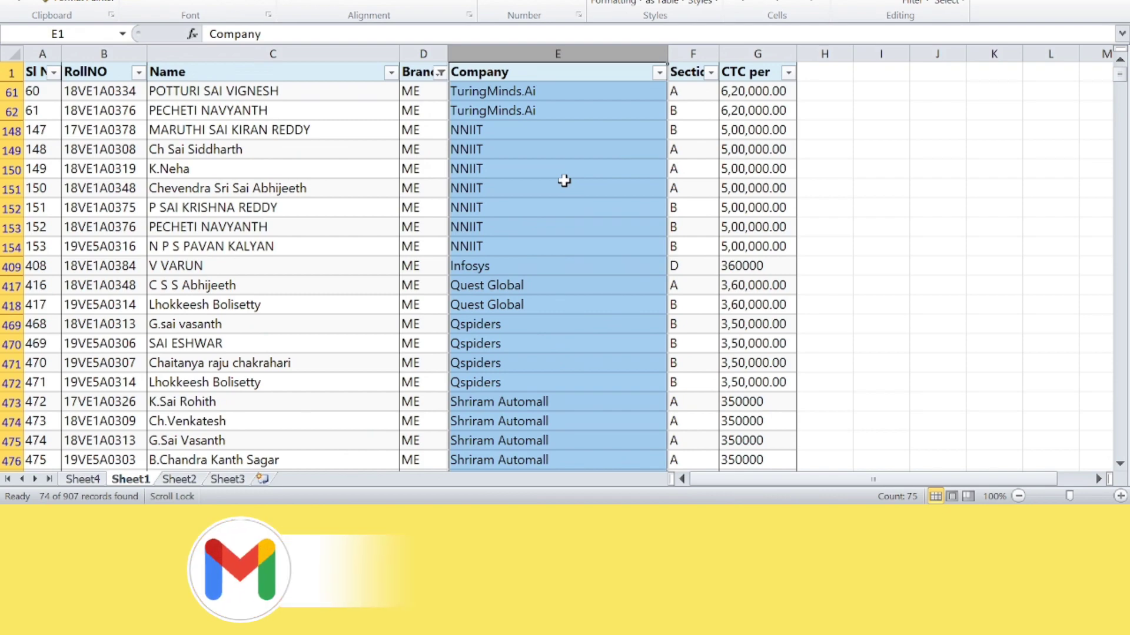
scroll(564, 180, "down", 15)
scroll(564, 176, "down", 7)
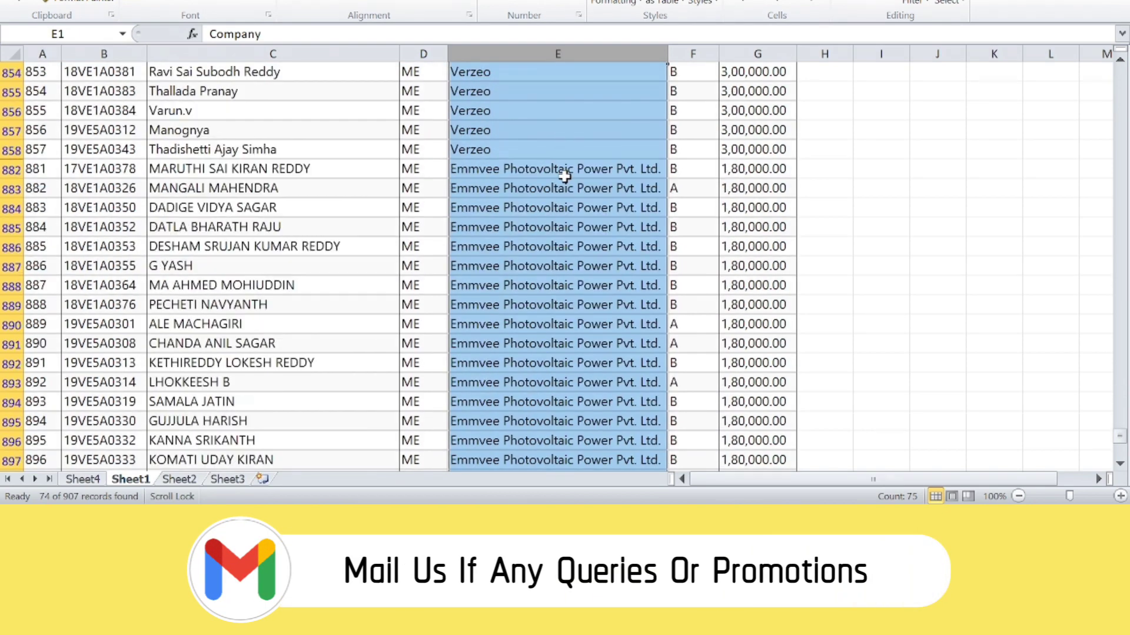
scroll(559, 182, "up", 12)
scroll(556, 195, "up", 6)
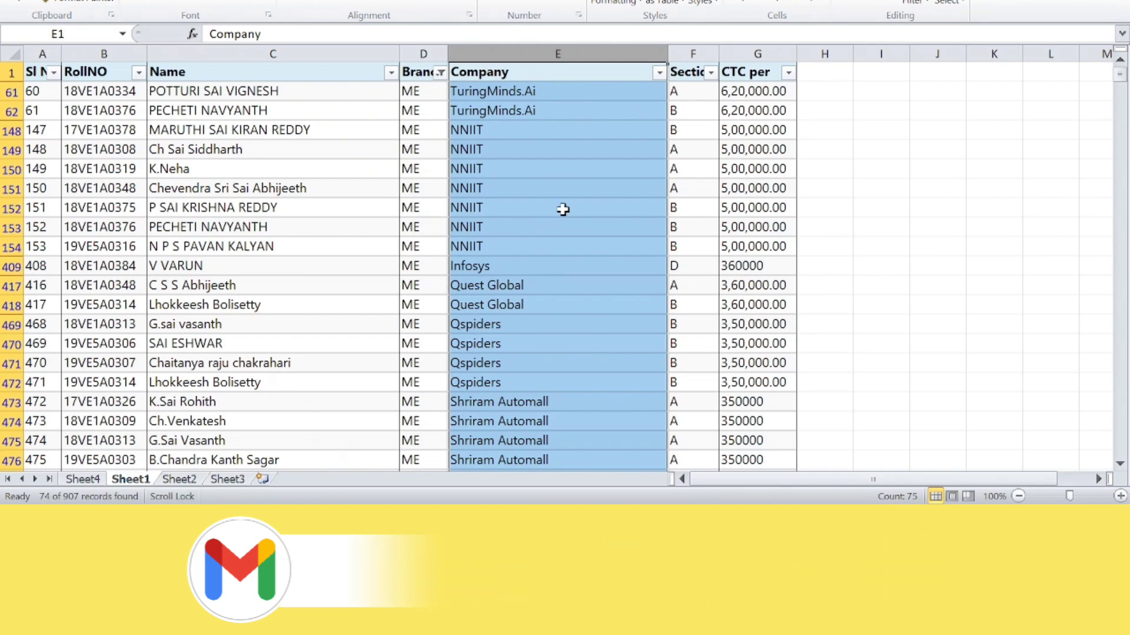
scroll(585, 186, "down", 11)
scroll(571, 175, "down", 4)
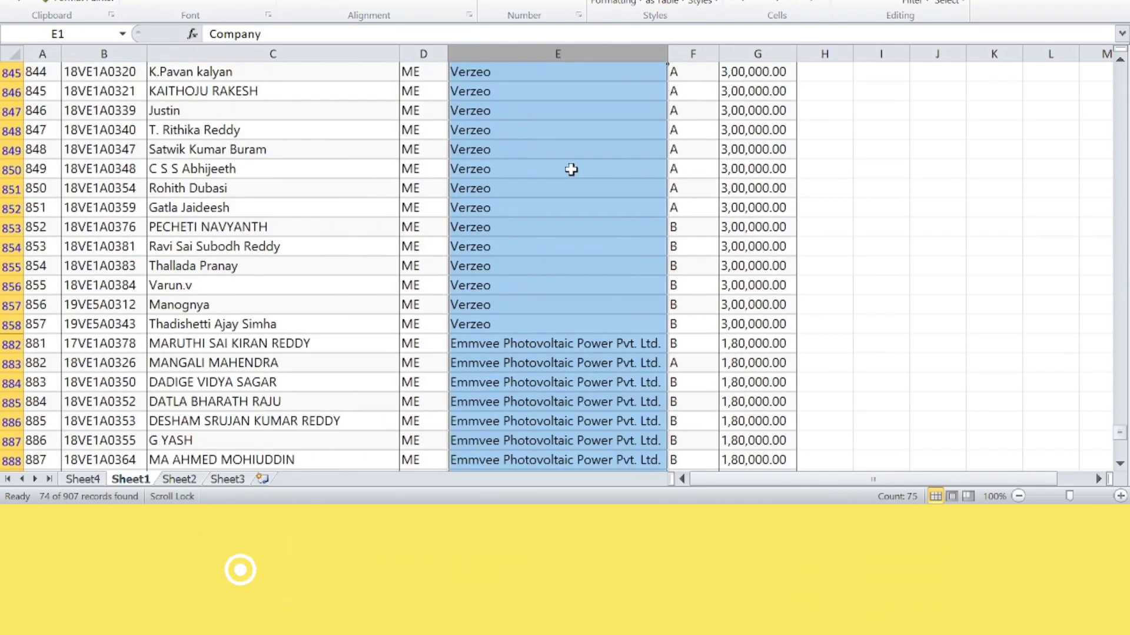
scroll(571, 169, "down", 2)
scroll(568, 172, "up", 17)
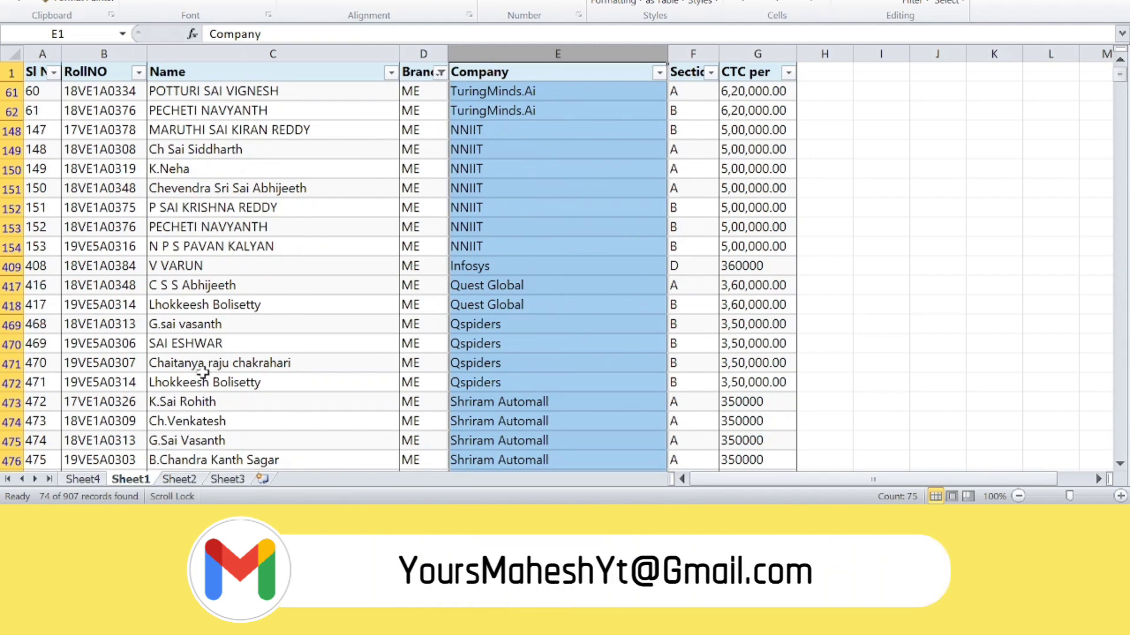
Open Sheet4 and look over the pivot table's student names, their companies and the company counts
left_click(82, 478)
scroll(394, 188, "down", 3)
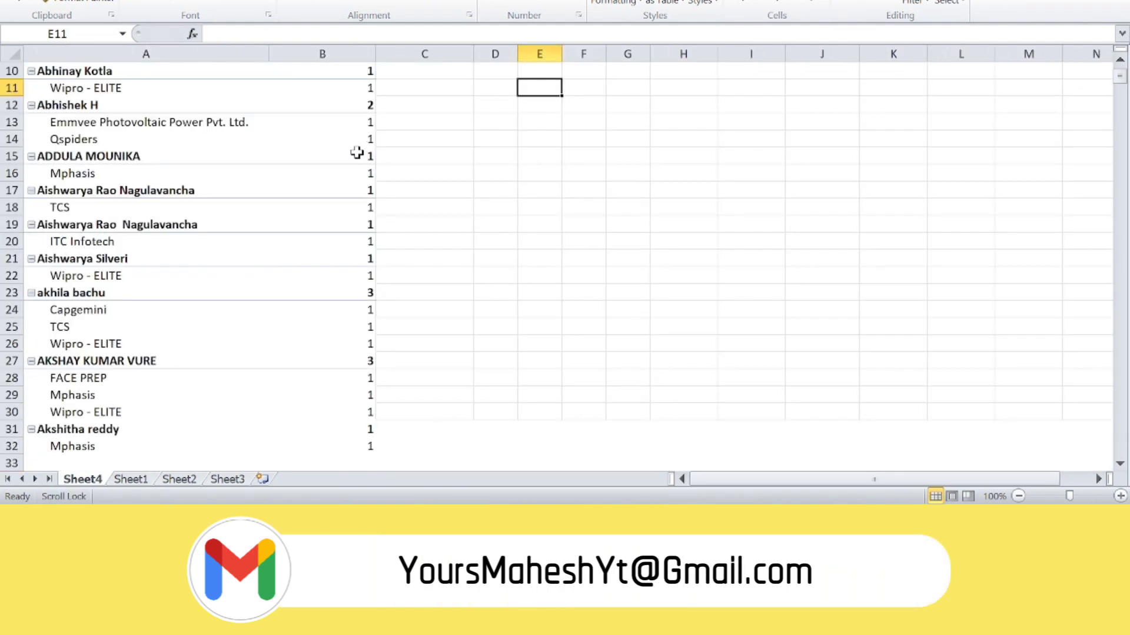
scroll(199, 91, "up", 3)
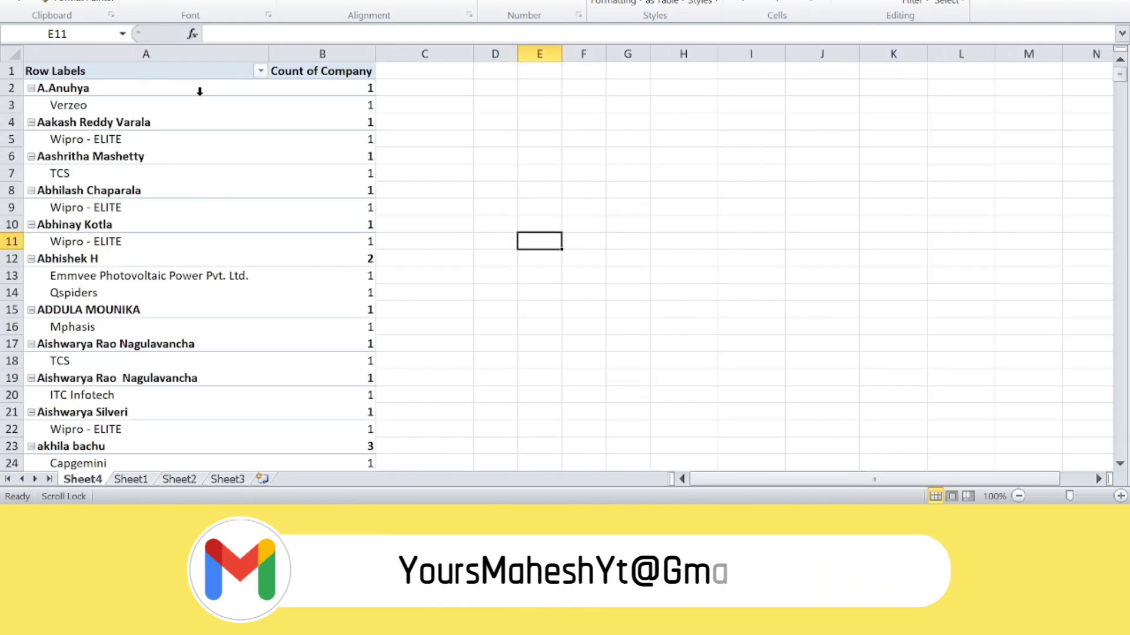
left_click(121, 88)
left_click(513, 191)
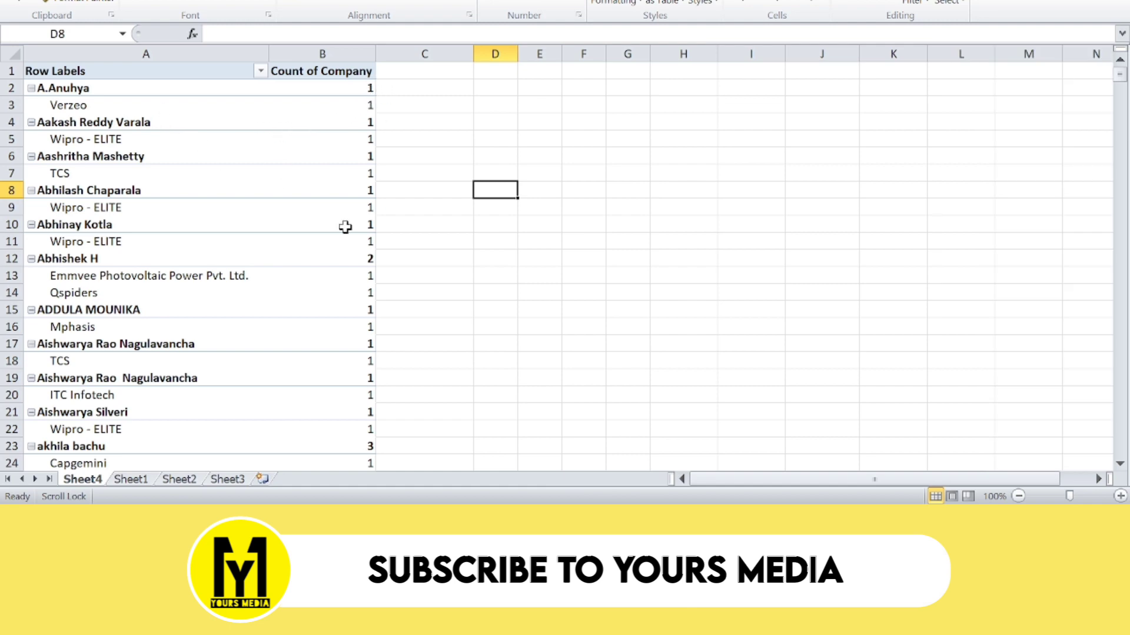
scroll(346, 227, "down", 11)
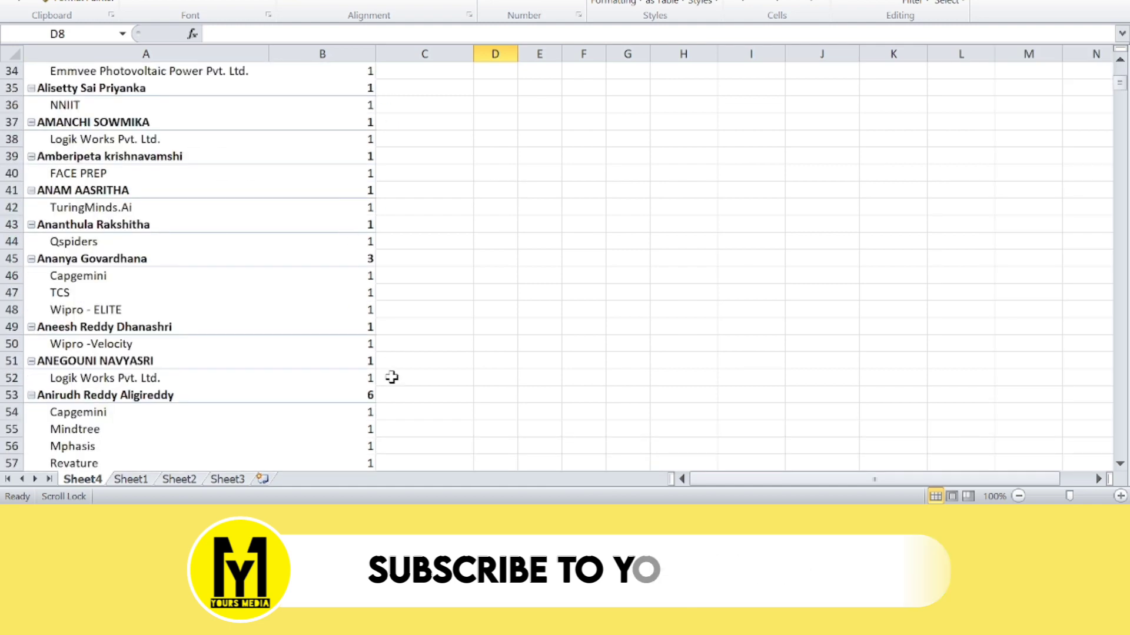
Select the student group in rows 53 to 59 and go through its companies, including Capgemini, Mindtree, Mphasis and Wipro -Velocity
left_click_drag(368, 394, 157, 458)
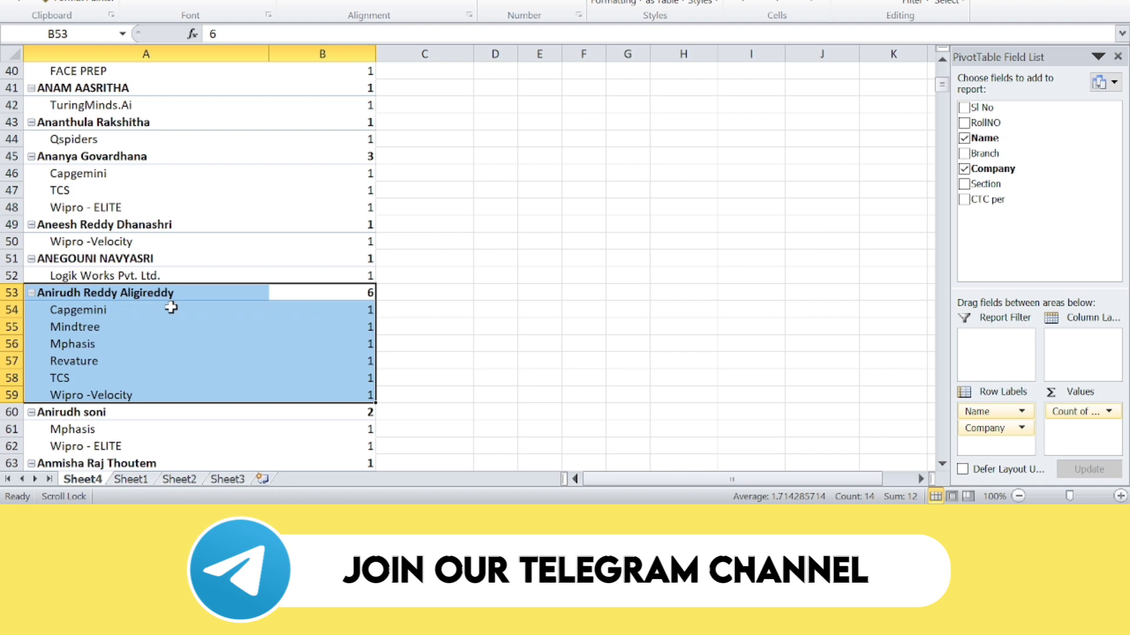
left_click(133, 313)
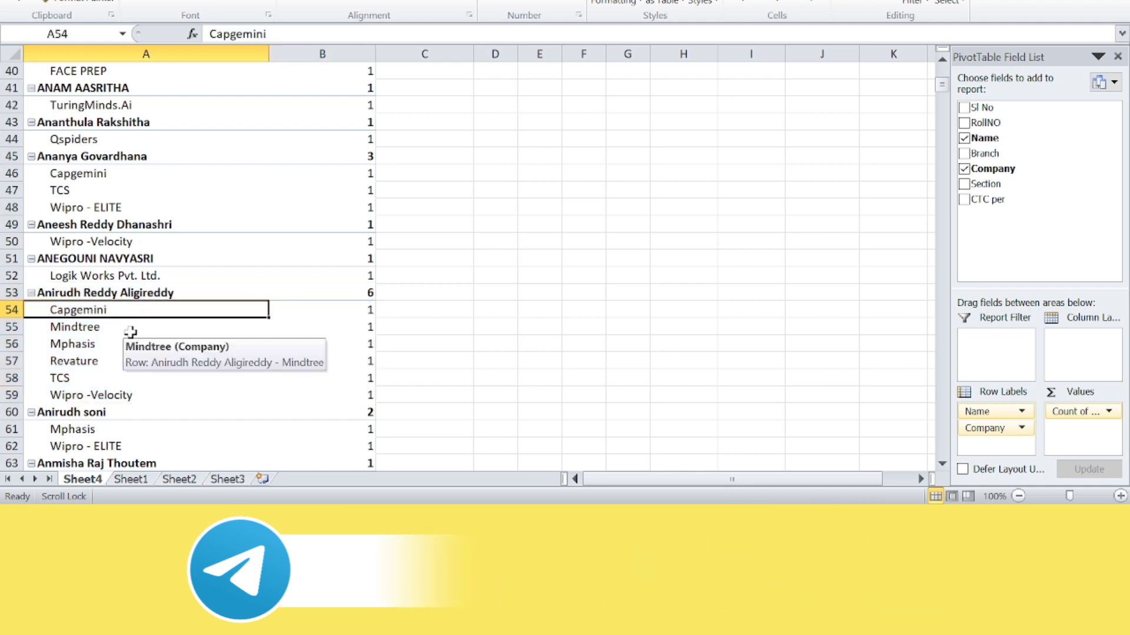
left_click(126, 330)
left_click(126, 345)
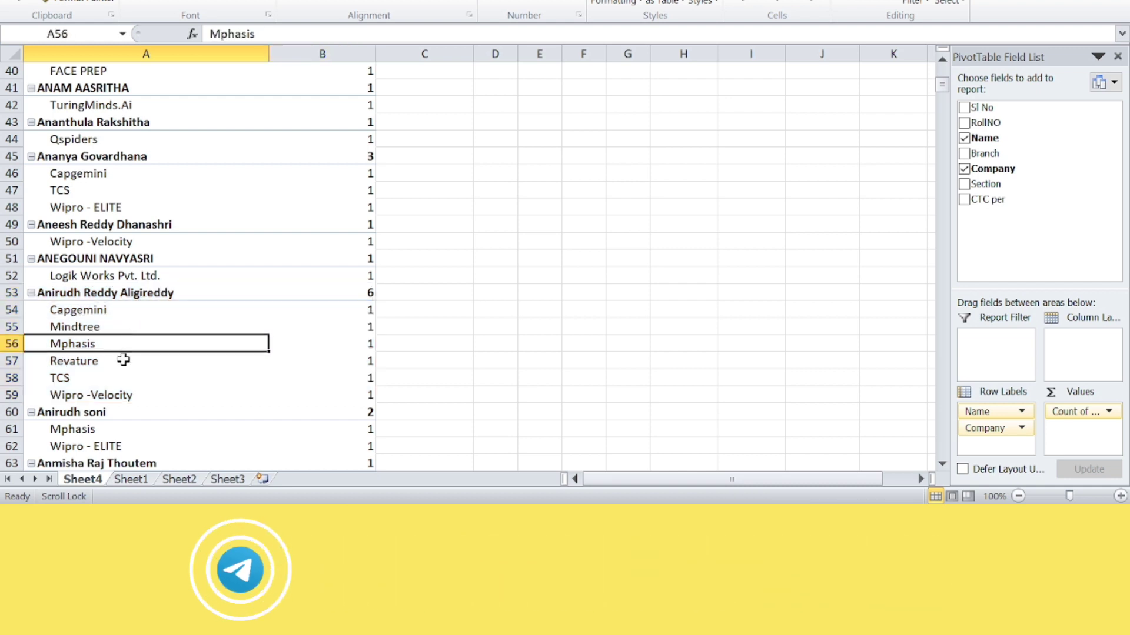
left_click(129, 397)
scroll(328, 282, "down", 1)
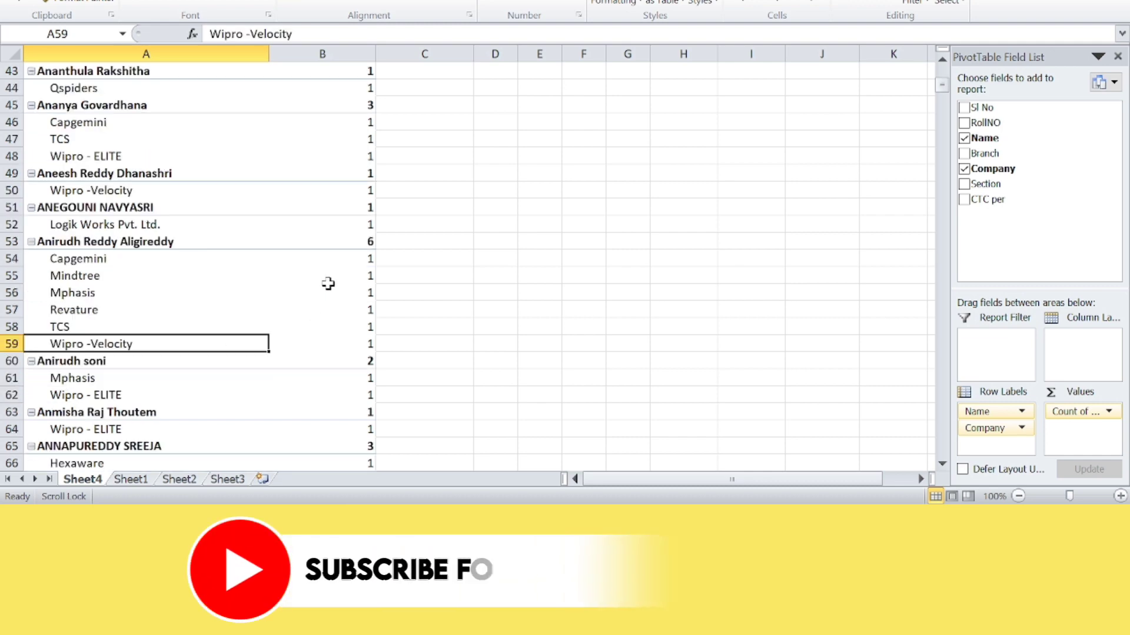
Look through the neighbouring student groups in the pivot table and reselect rows 53 to 59 in columns A and B
scroll(328, 283, "down", 10)
scroll(328, 281, "up", 18)
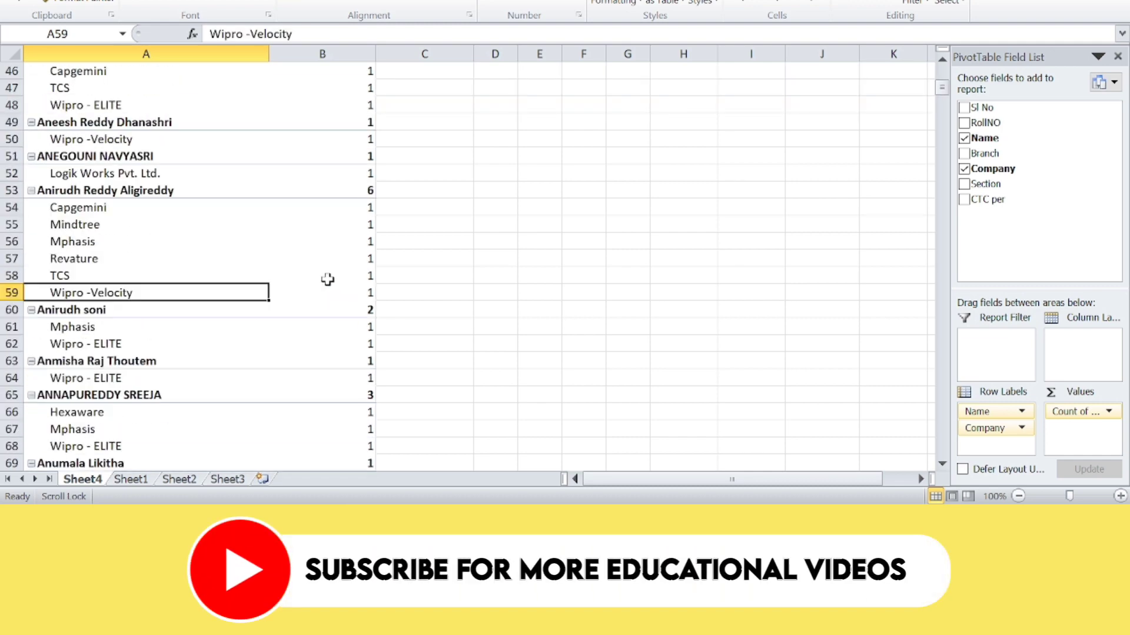
scroll(326, 282, "up", 6)
scroll(326, 284, "down", 17)
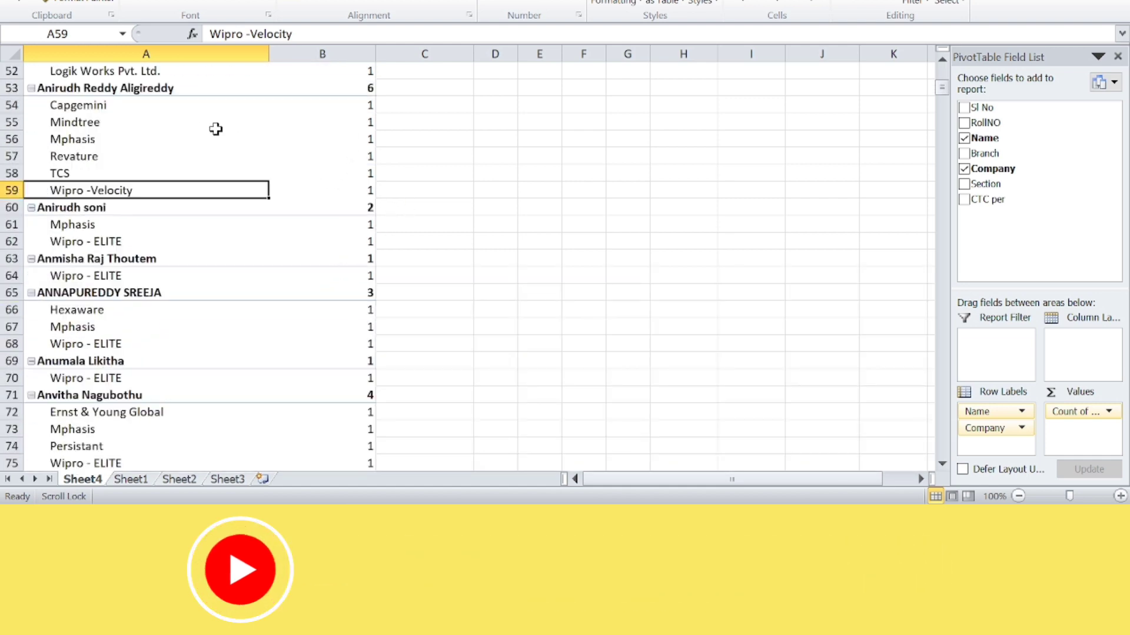
left_click_drag(221, 88, 297, 196)
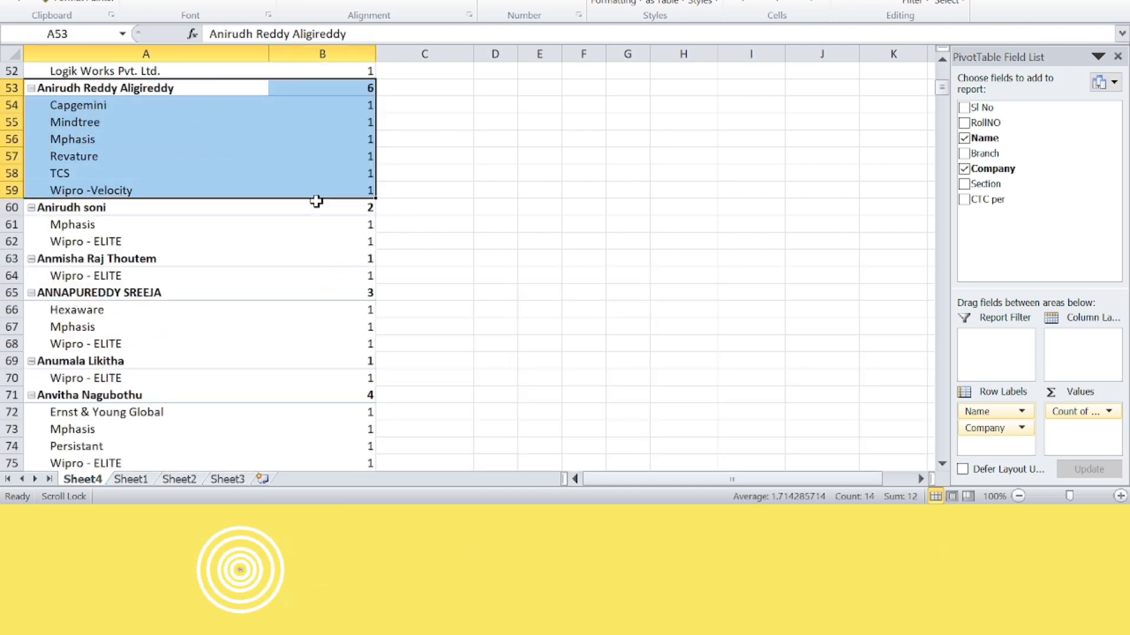
Examine pivot table columns A and B as a whole, and select the Count of Company heading
scroll(411, 305, "up", 17)
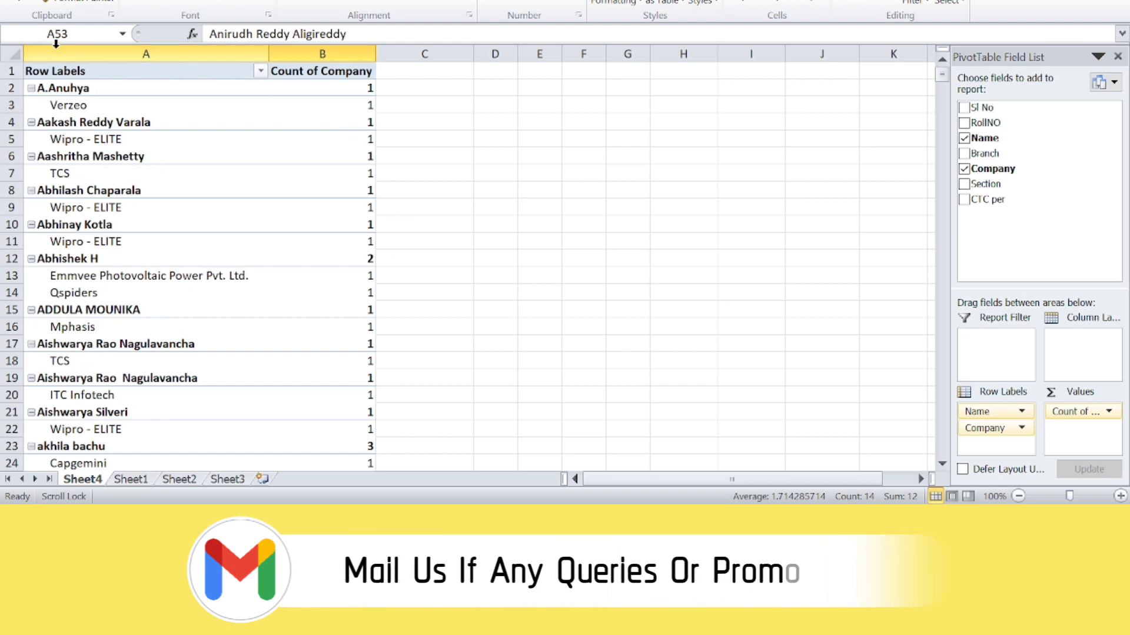
left_click_drag(56, 50, 323, 54)
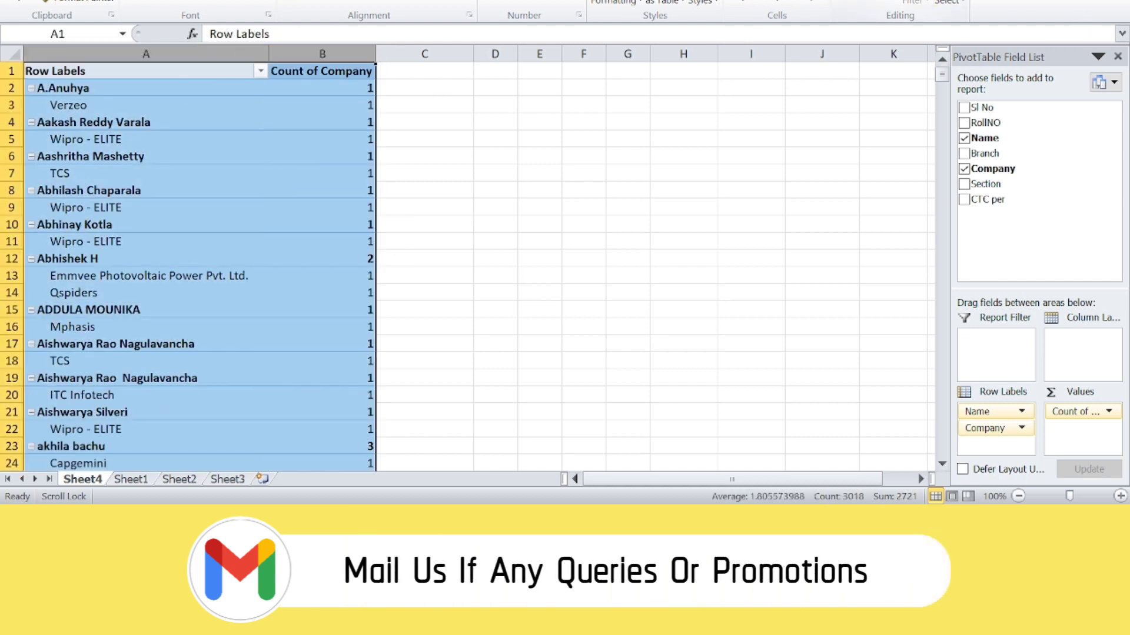
left_click(763, 147)
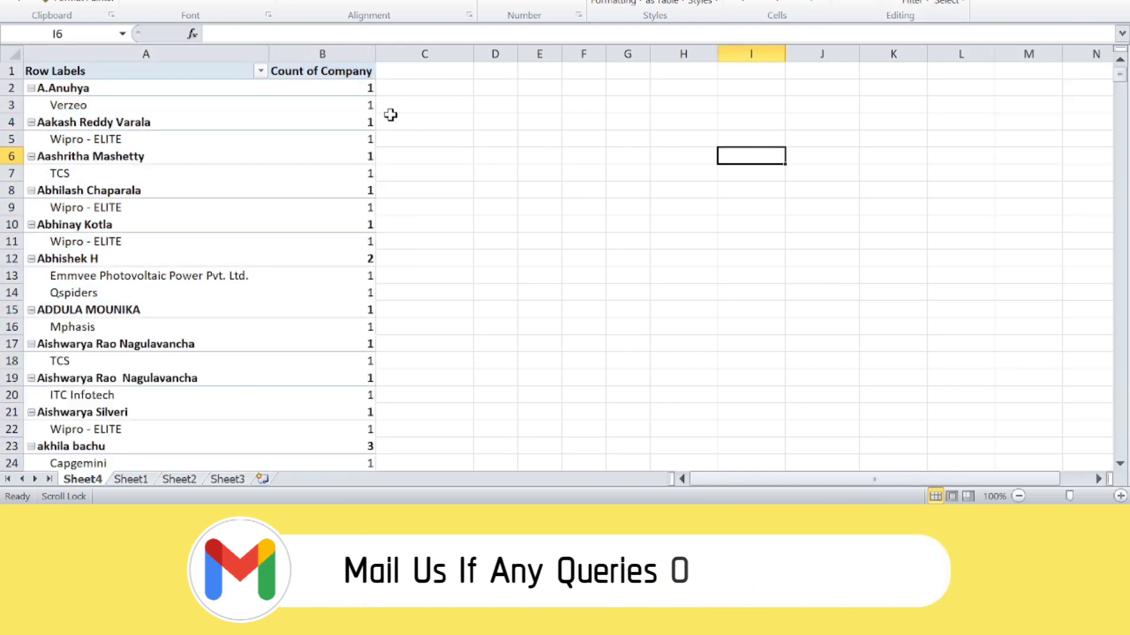
left_click(328, 86)
left_click(356, 71)
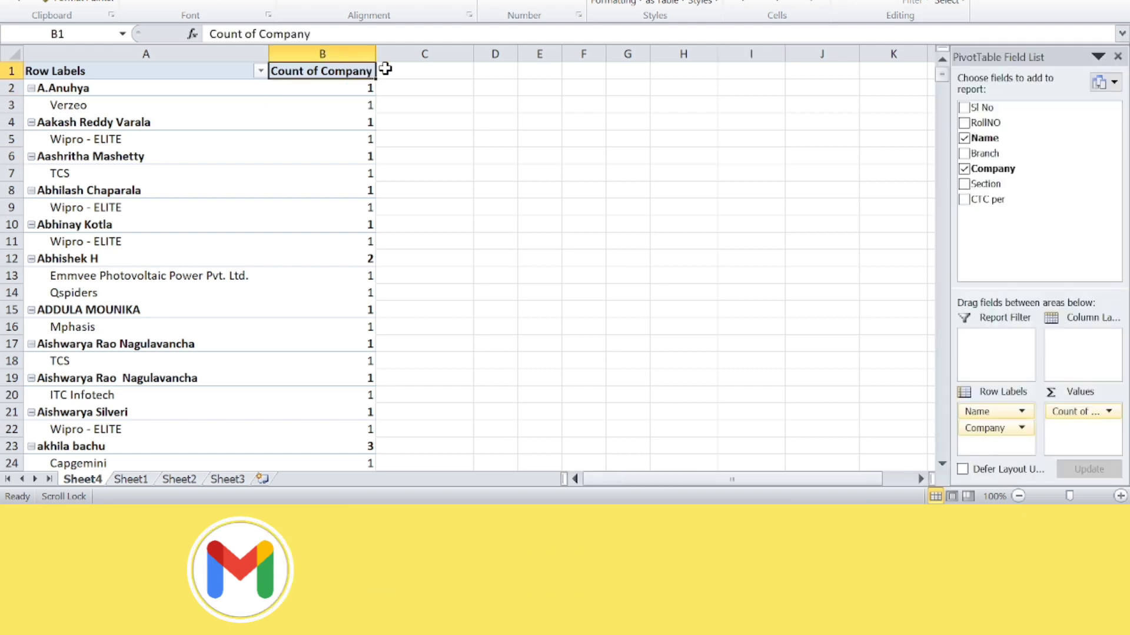
Select the Count of Company column and look down the pivot table's per-company counts
left_click(818, 147)
left_click(322, 54)
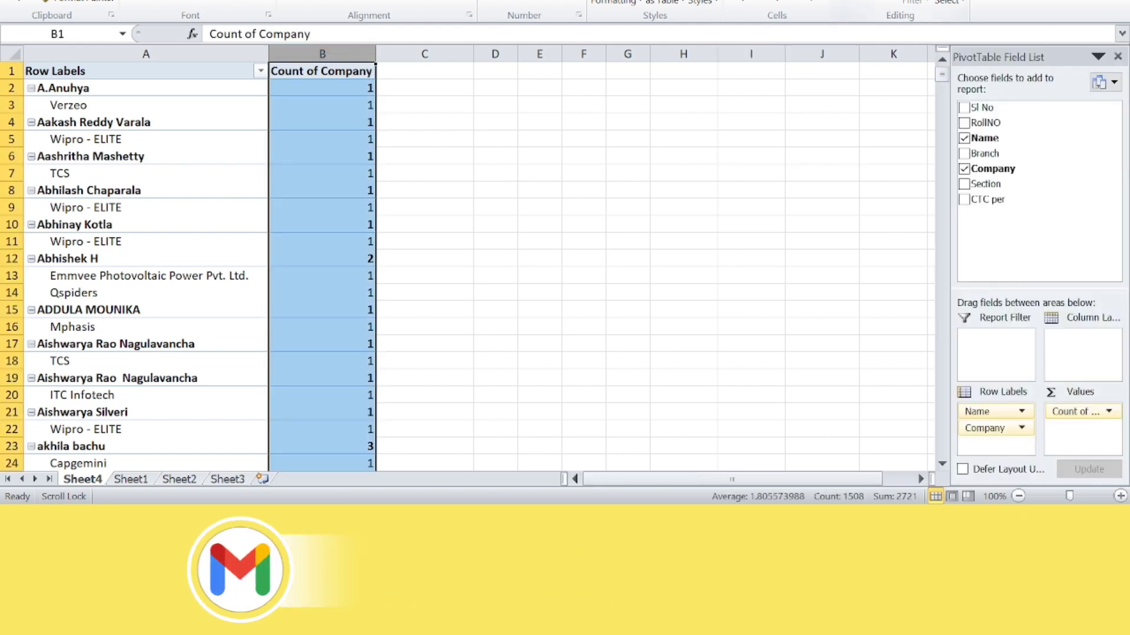
left_click(821, 156)
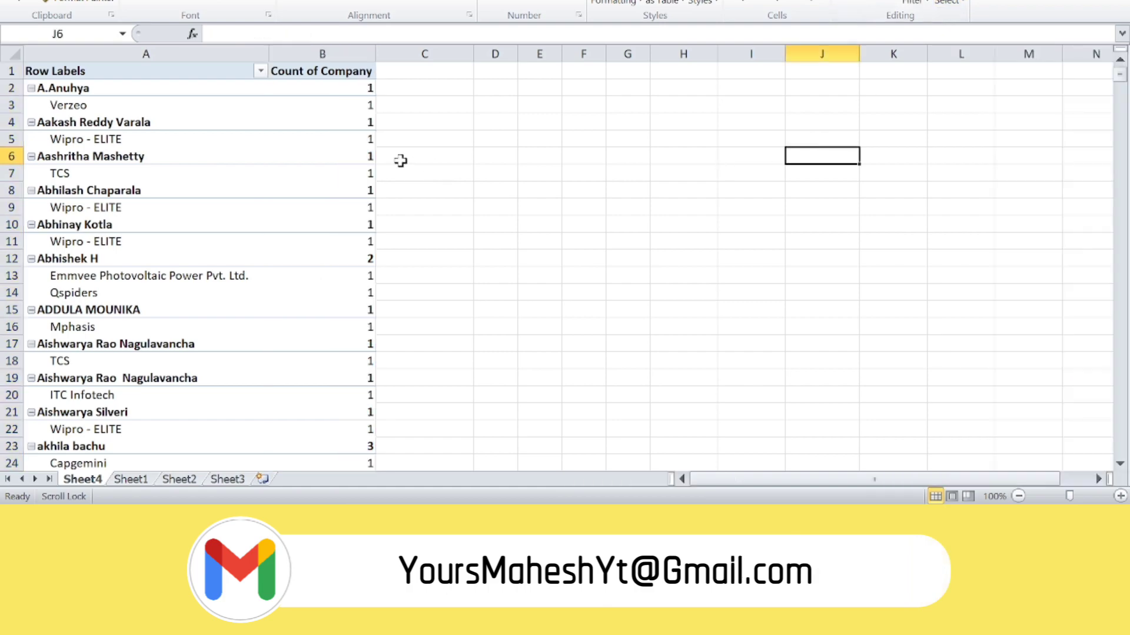
scroll(400, 161, "down", 20)
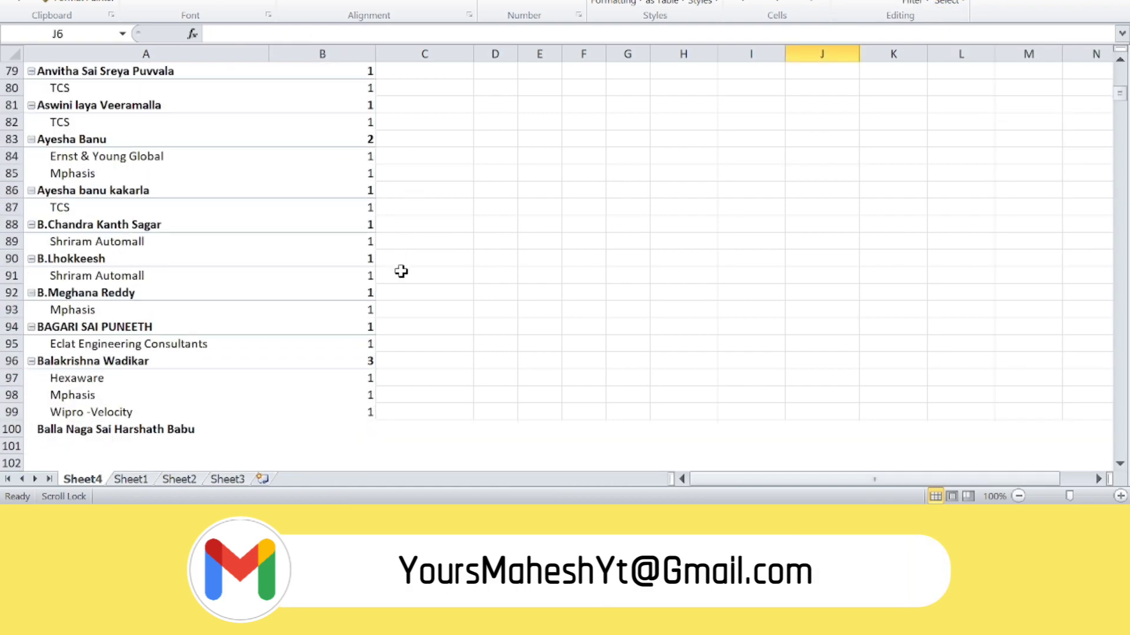
scroll(401, 271, "down", 20)
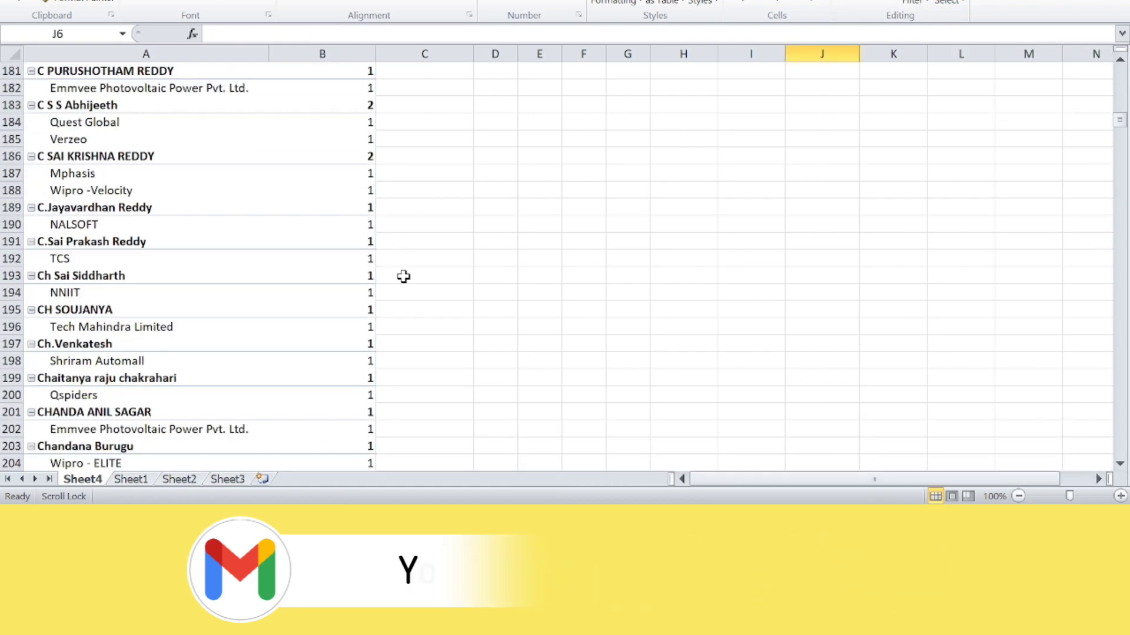
left_click(346, 74)
scroll(577, 321, "up", 18)
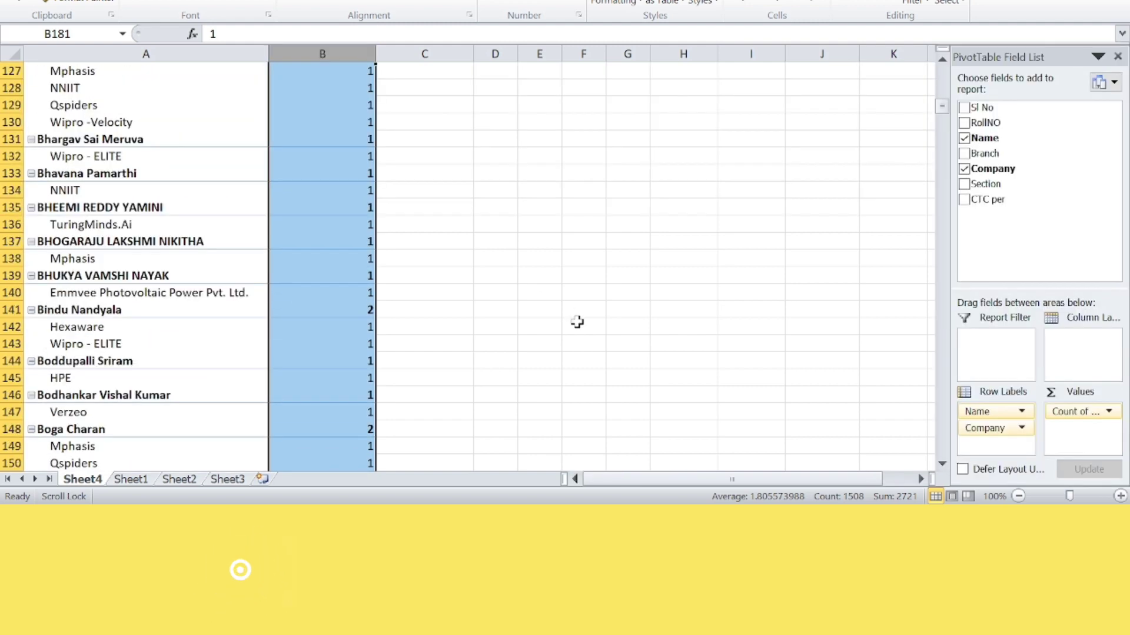
scroll(577, 321, "up", 20)
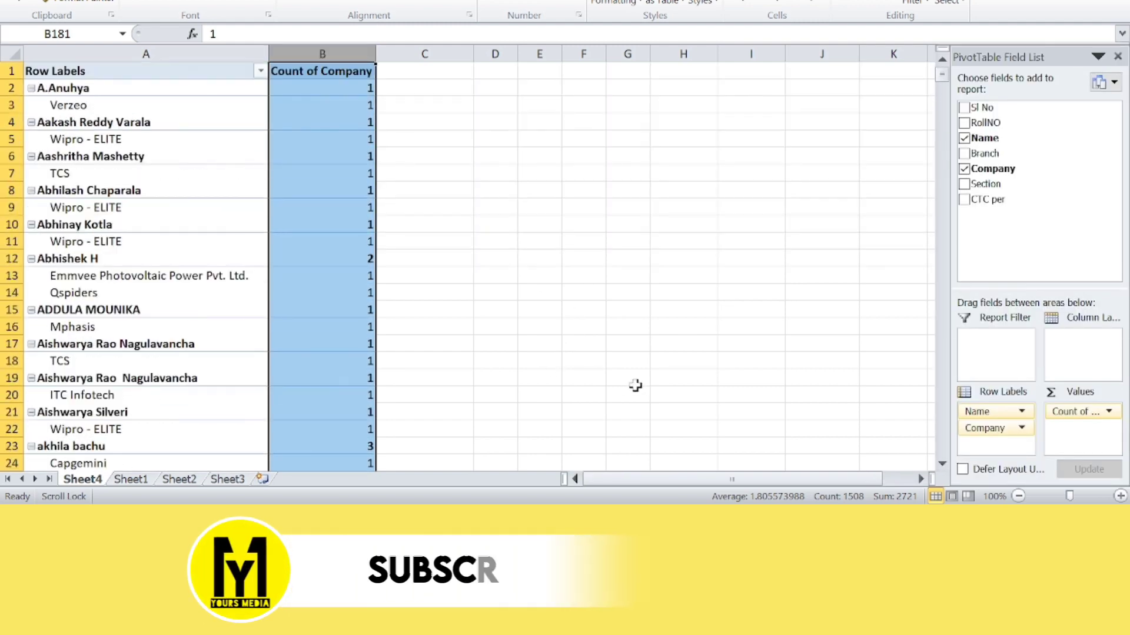
Remove the Company field from the pivot table's row labels, keeping only Name
left_click(676, 272)
left_click(152, 163)
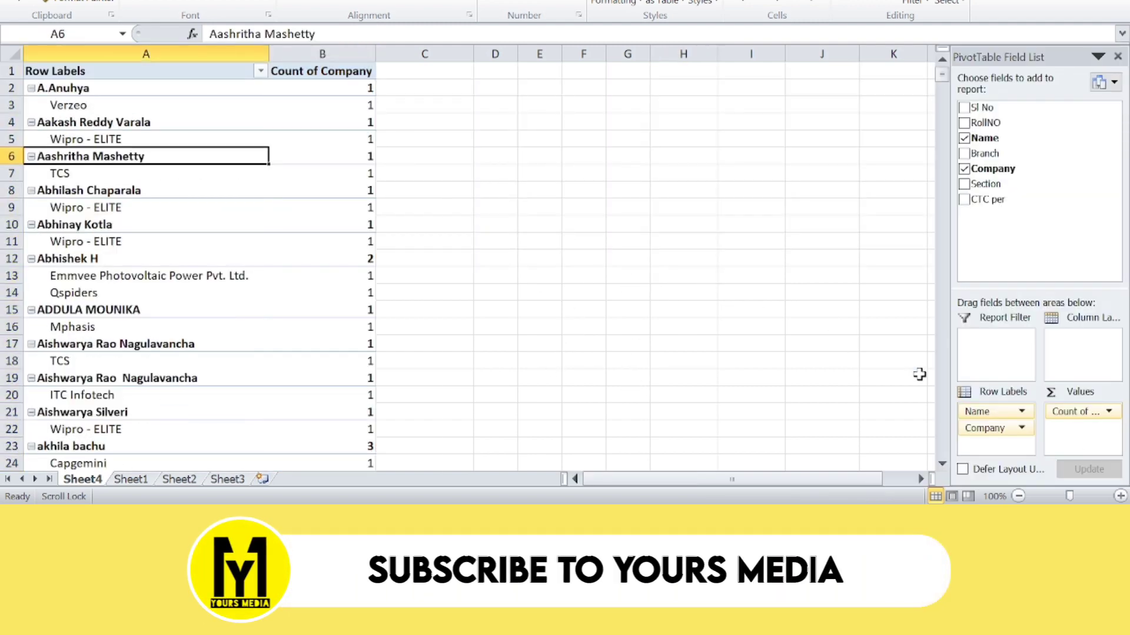
left_click_drag(998, 276, 1003, 219)
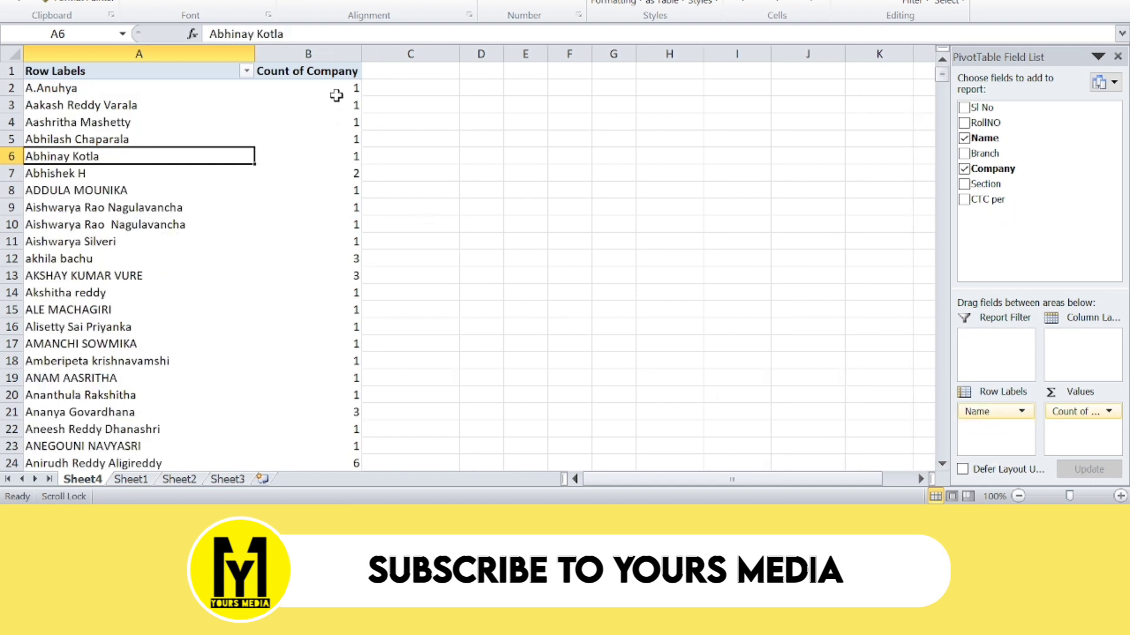
Select column B and examine the company counts down the entire list of student names
left_click(336, 53)
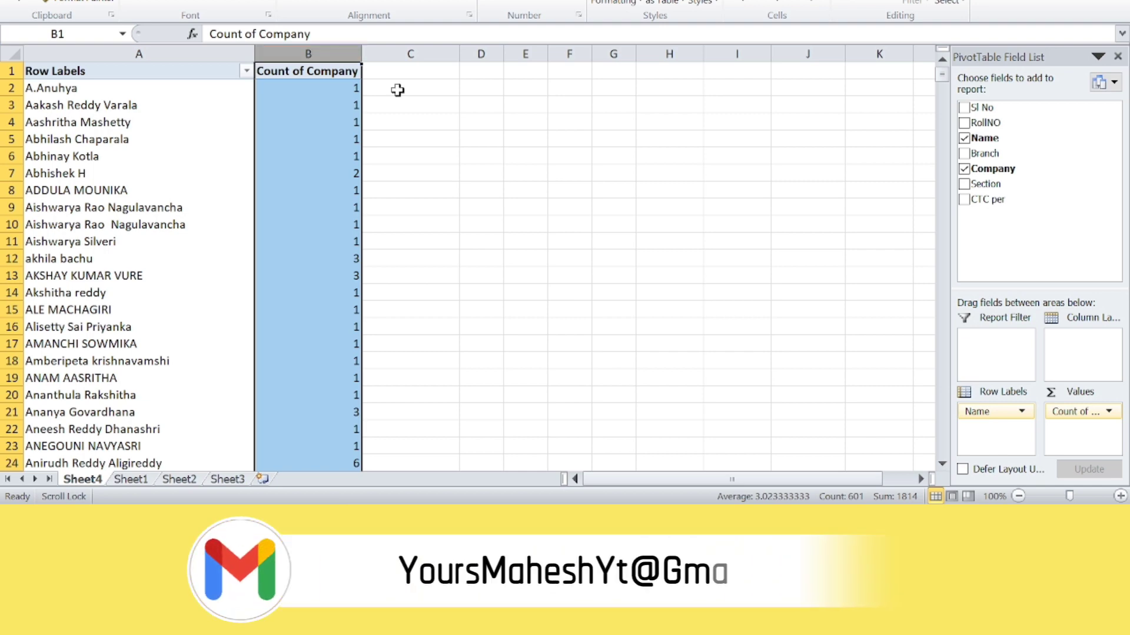
scroll(457, 186, "down", 2)
scroll(457, 187, "up", 2)
scroll(458, 186, "down", 12)
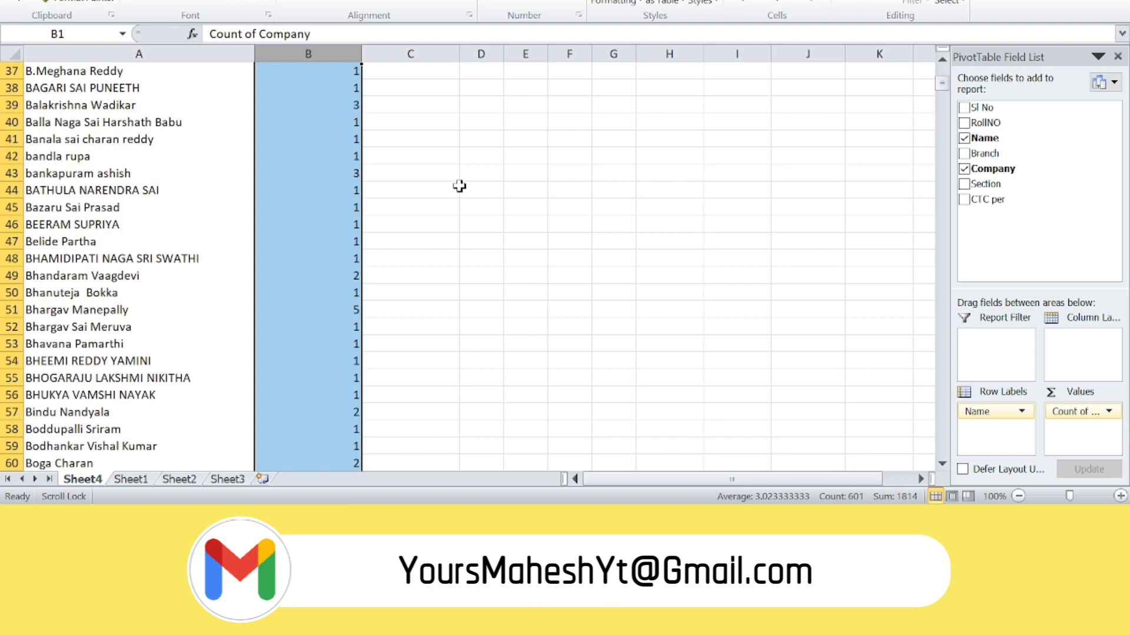
scroll(459, 186, "down", 20)
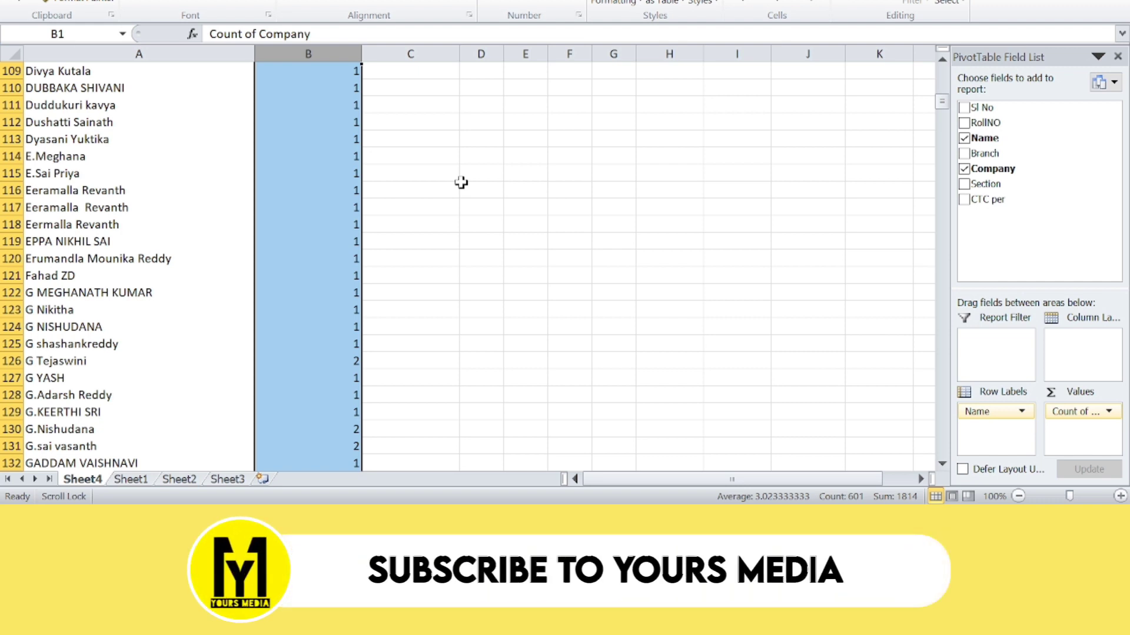
scroll(531, 295, "down", 20)
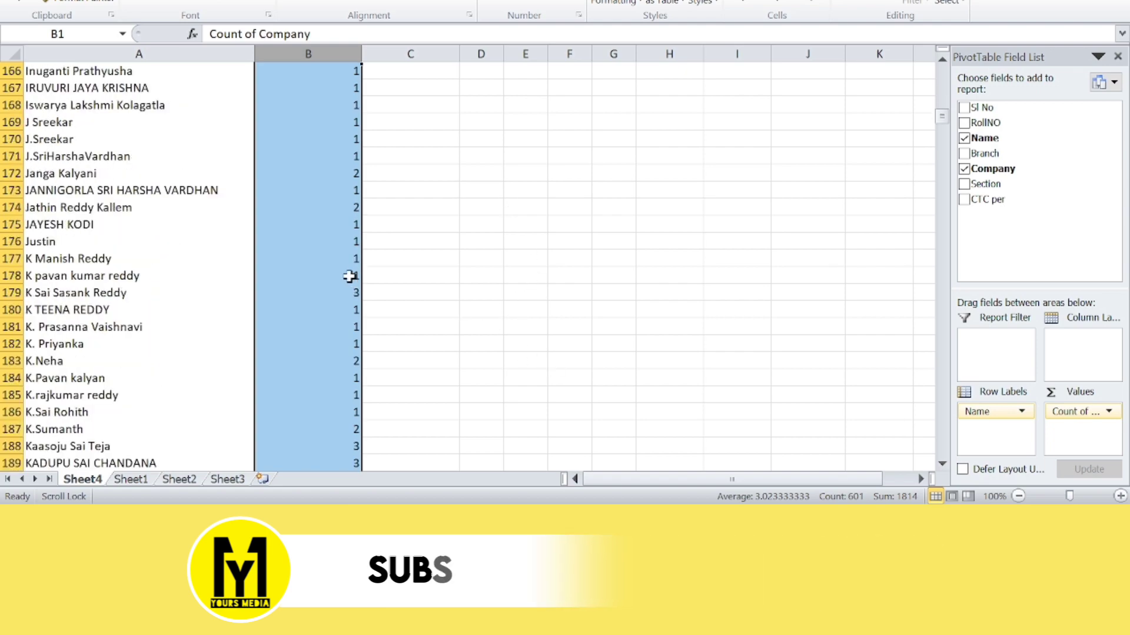
scroll(301, 279, "down", 20)
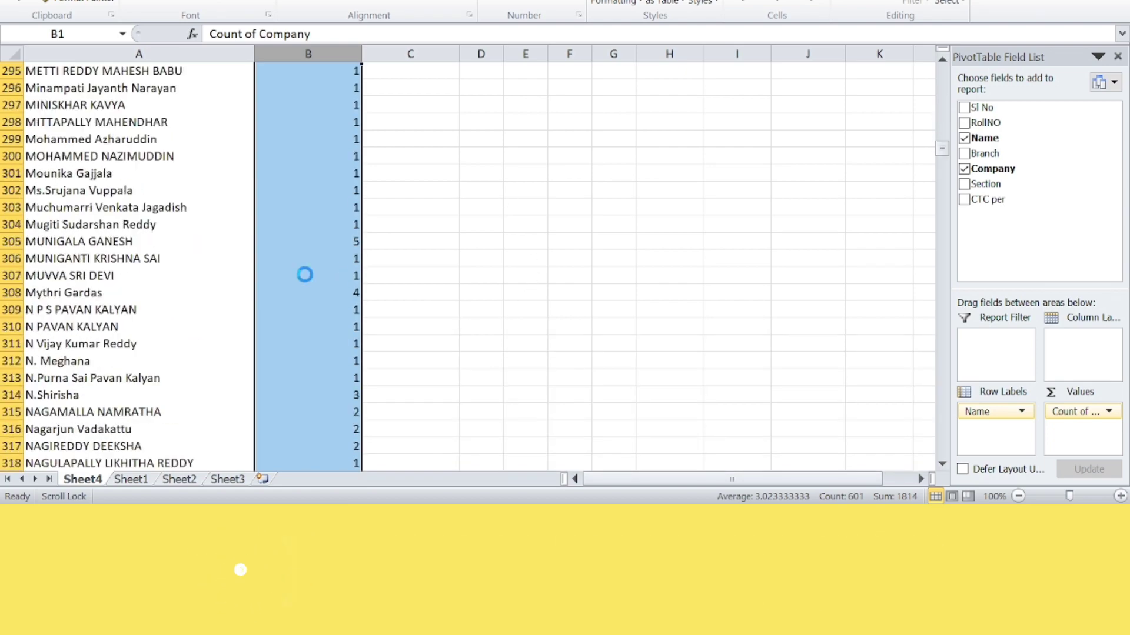
scroll(305, 268, "down", 16)
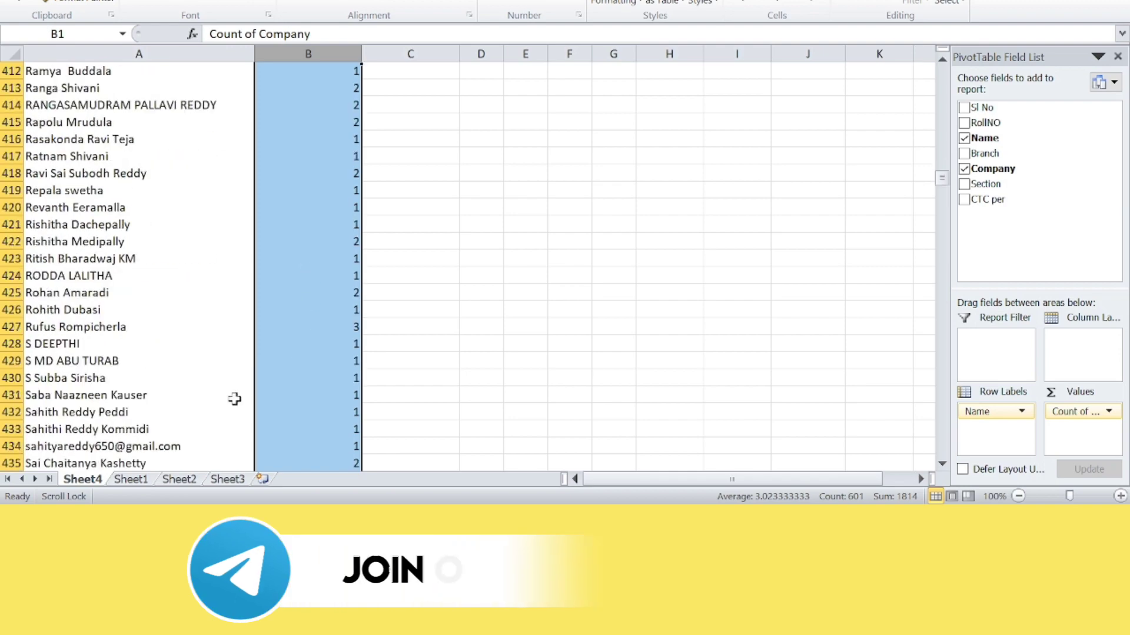
Open Sheet1 and filter the Branch column to show only Civil
left_click(130, 479)
scroll(320, 321, "down", 10)
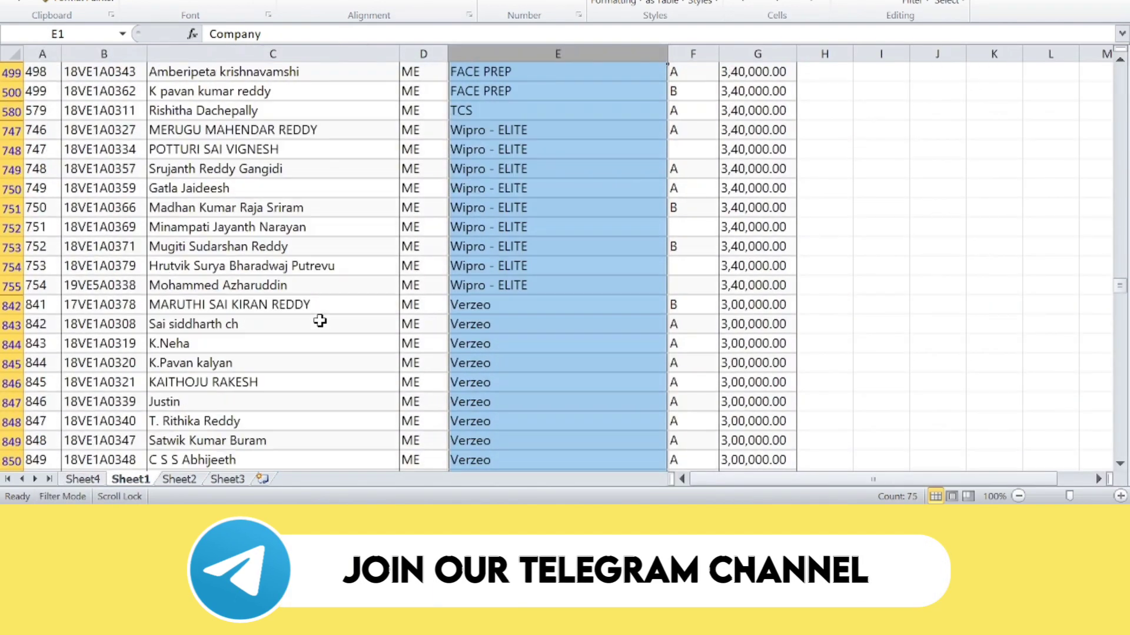
scroll(320, 323, "up", 10)
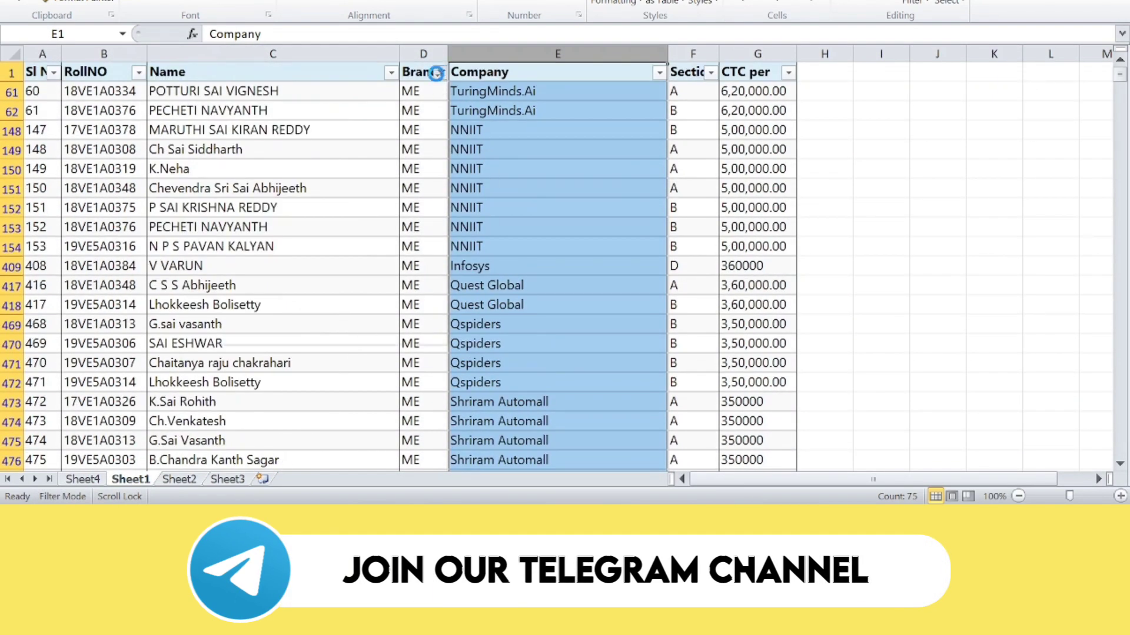
left_click(435, 73)
left_click(275, 233)
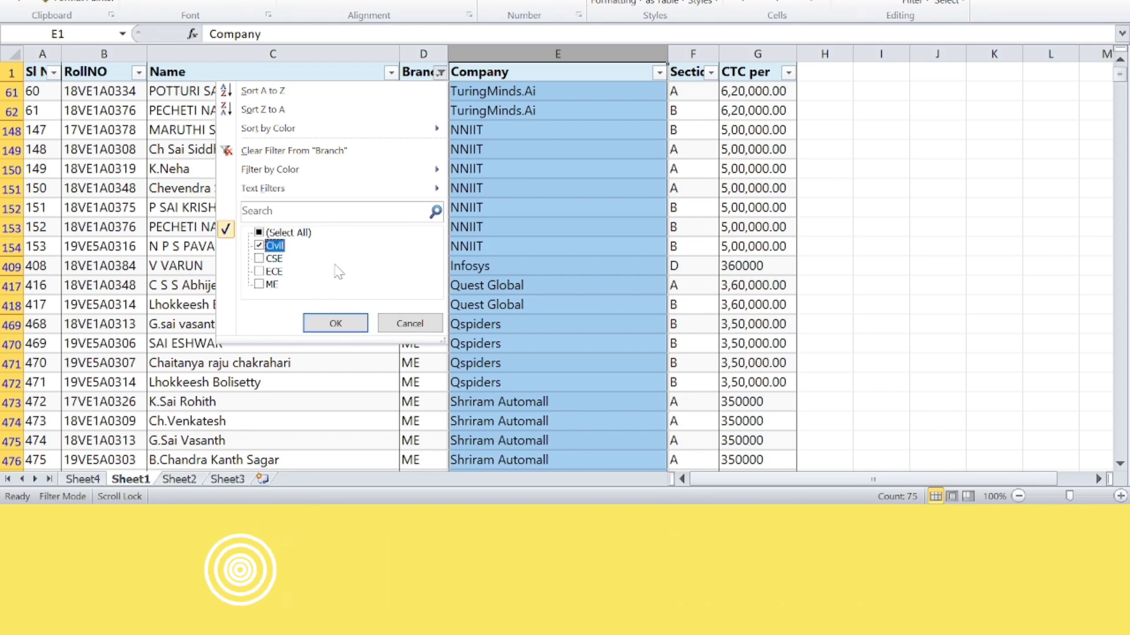
left_click(334, 323)
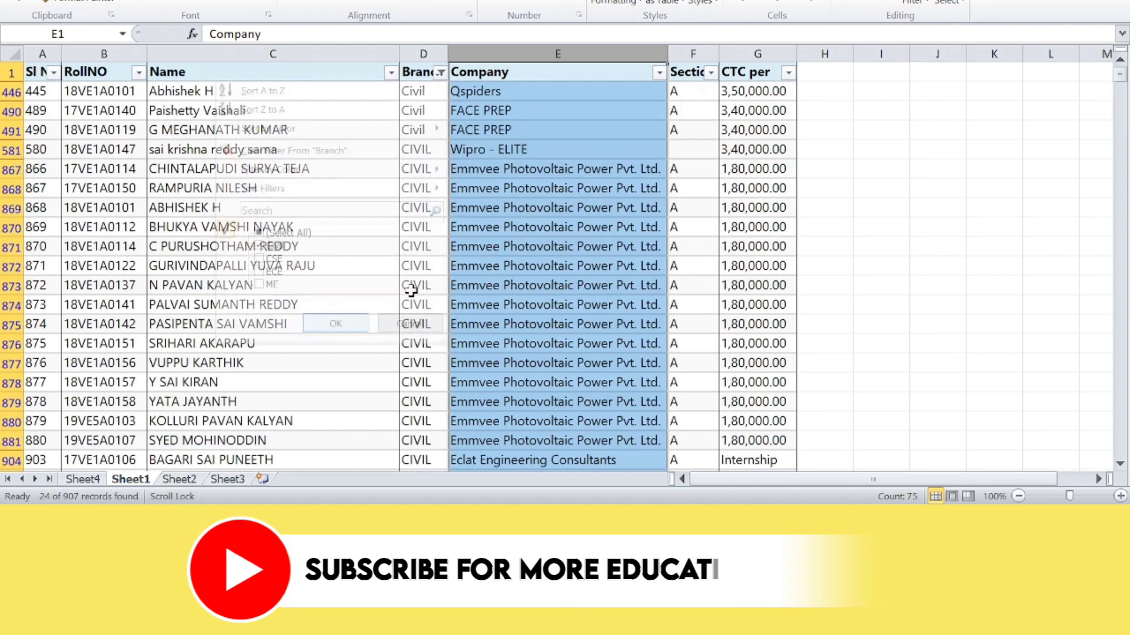
Look through the filtered Civil records and select all their entries in the Name column from C446 down
scroll(517, 248, "down", 4)
scroll(521, 253, "up", 4)
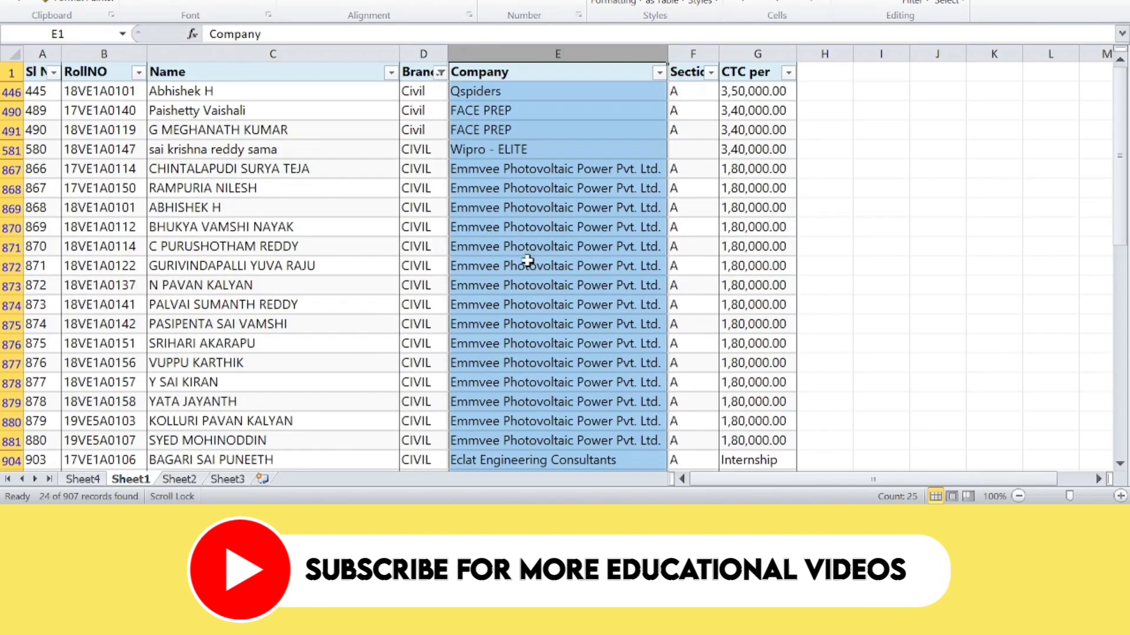
left_click_drag(343, 92, 360, 427)
scroll(389, 381, "up", 2)
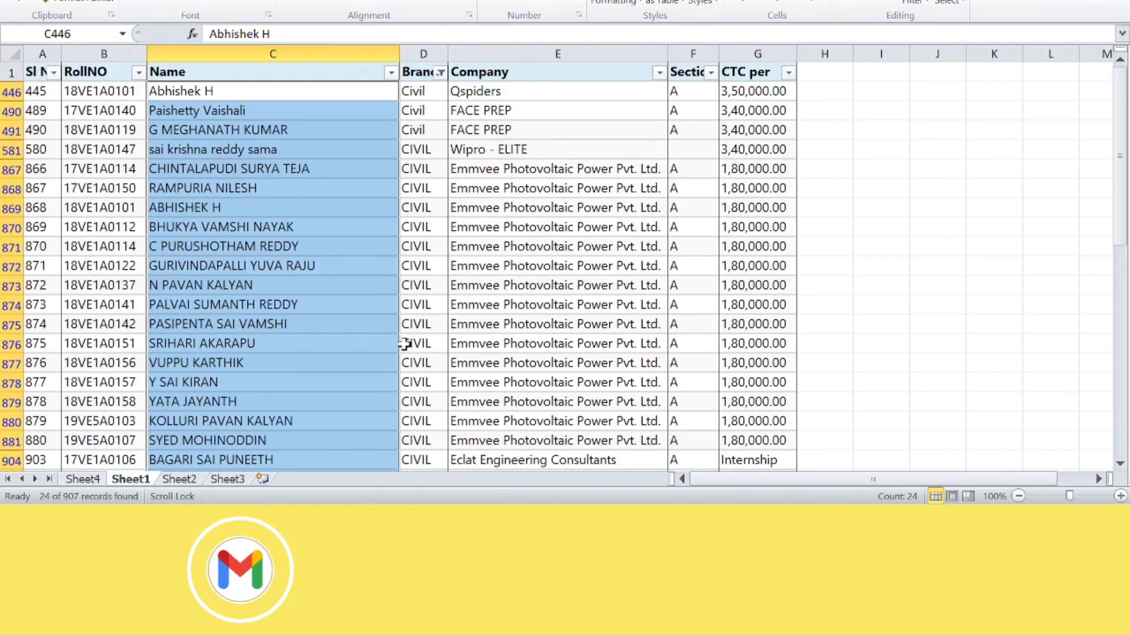
scroll(406, 320, "down", 3)
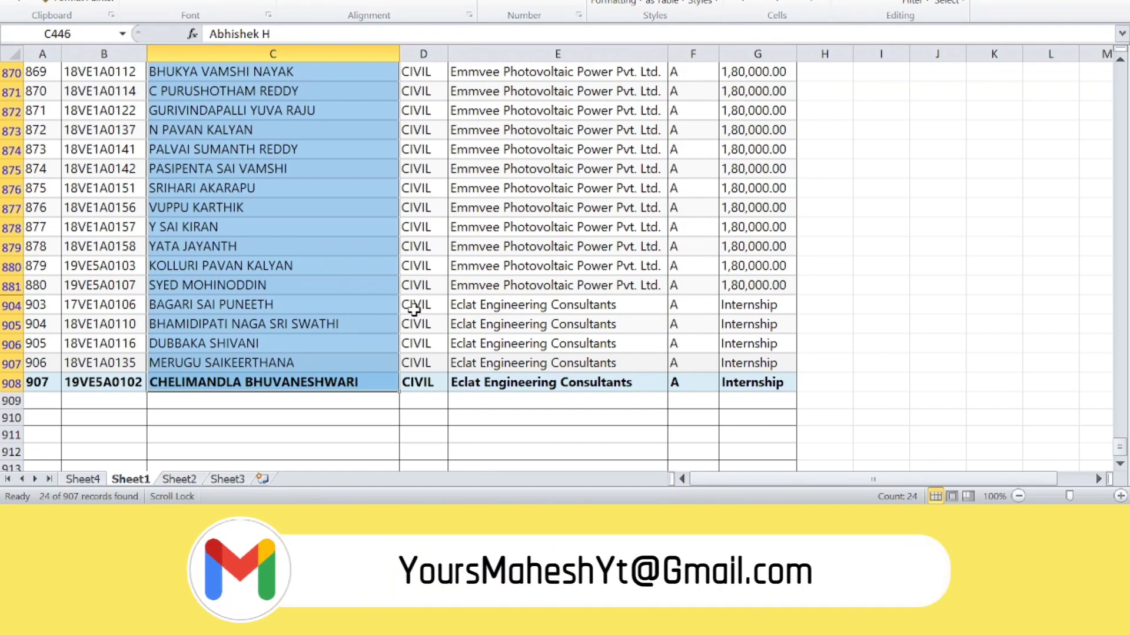
scroll(413, 309, "up", 3)
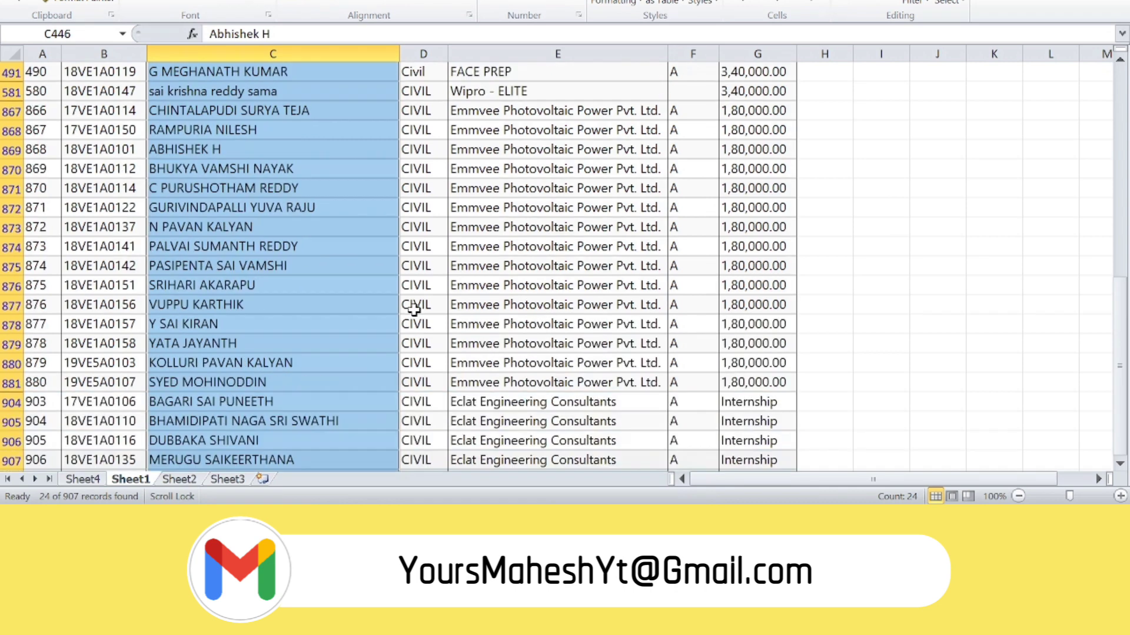
Change the Branch filter to show only CSE and ECE
left_click(423, 169)
left_click(440, 72)
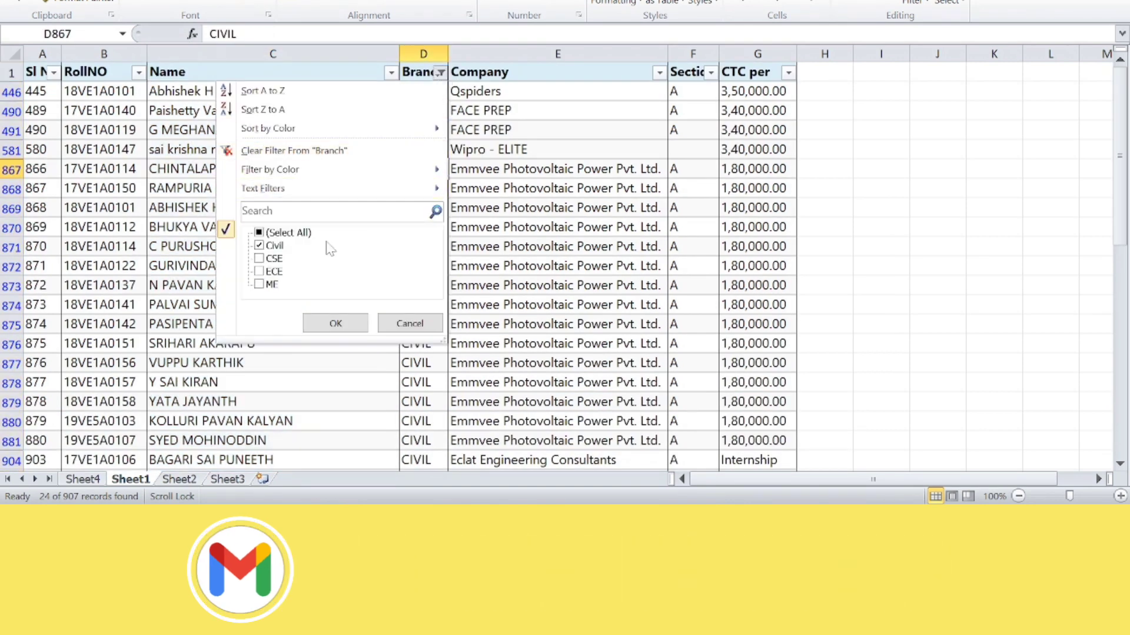
left_click(272, 284)
left_click(274, 258)
left_click(273, 271)
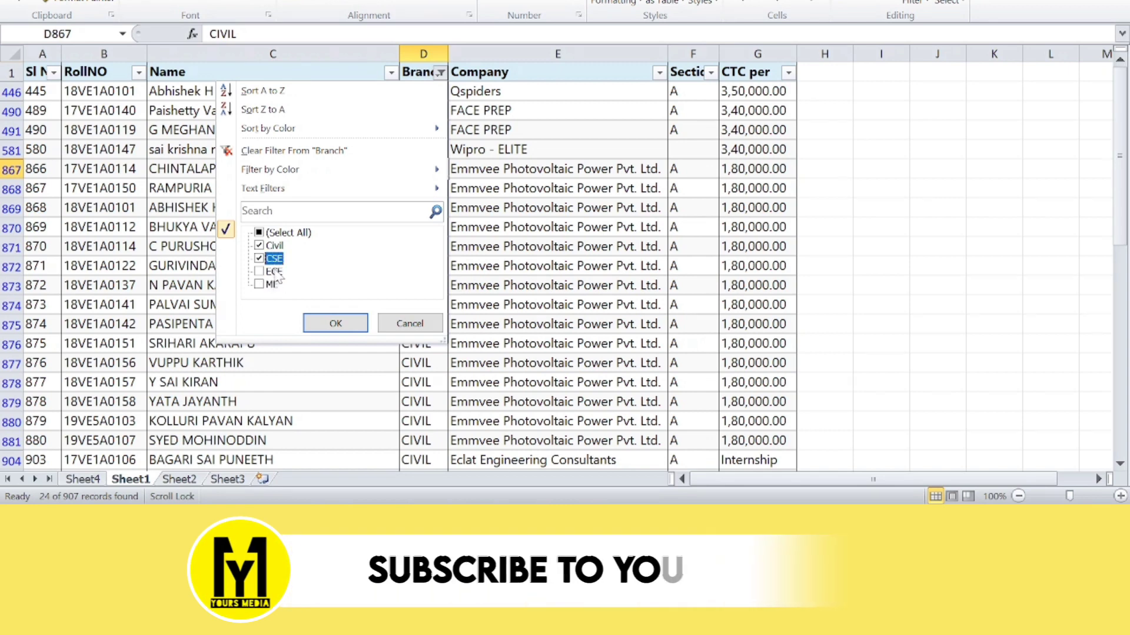
left_click(335, 324)
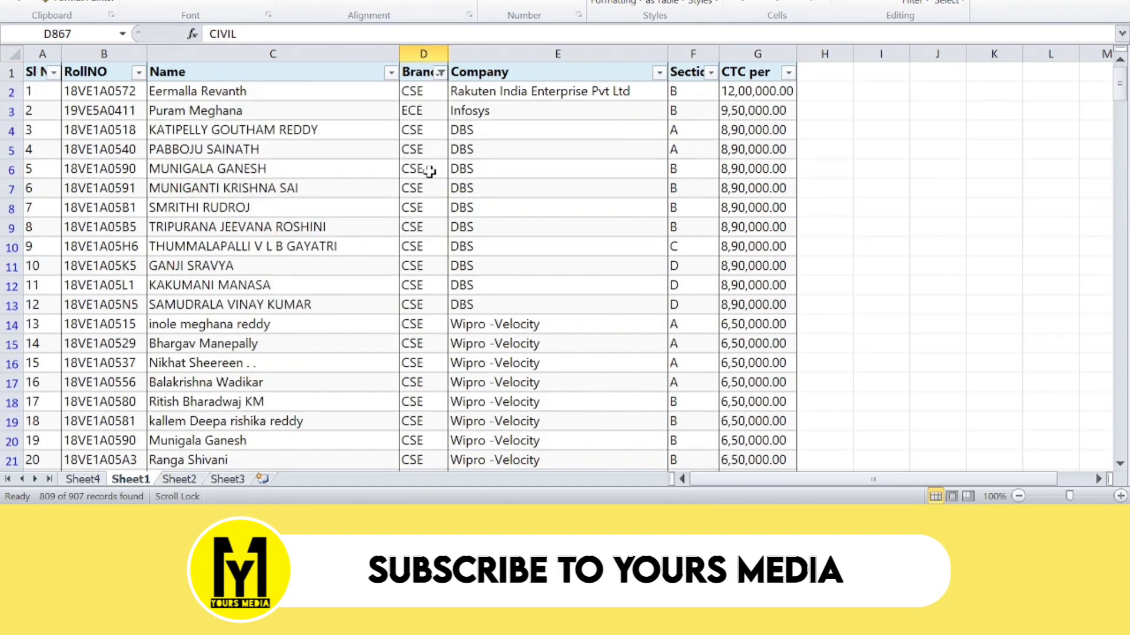
Select the whole Name column and look through the filtered CSE and ECE records
left_click(343, 55)
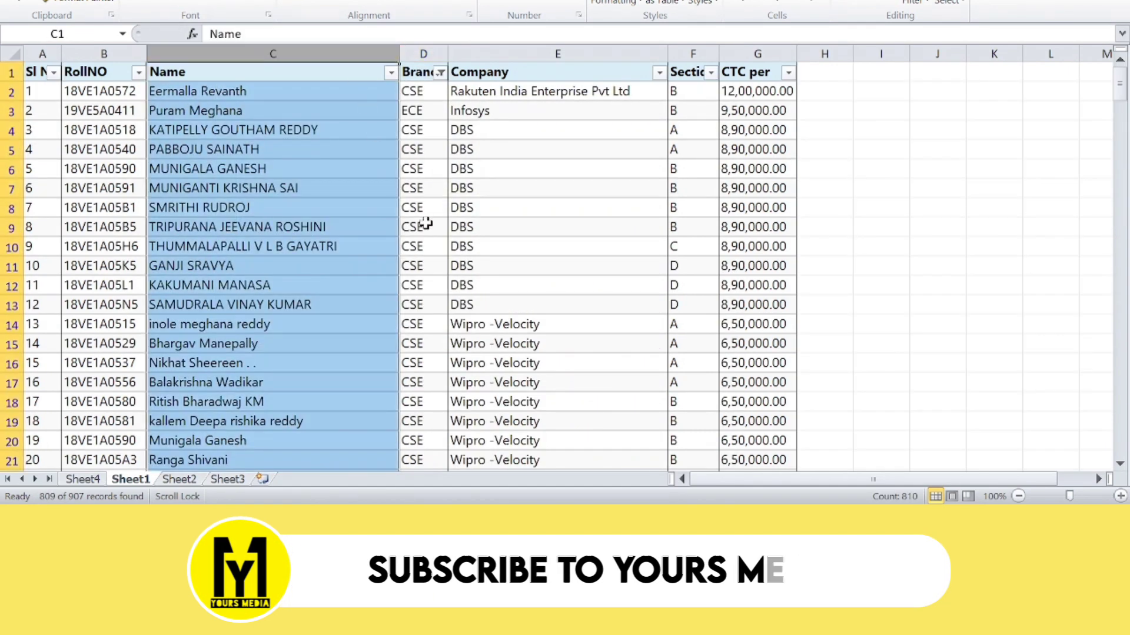
scroll(430, 230, "down", 11)
scroll(459, 259, "up", 11)
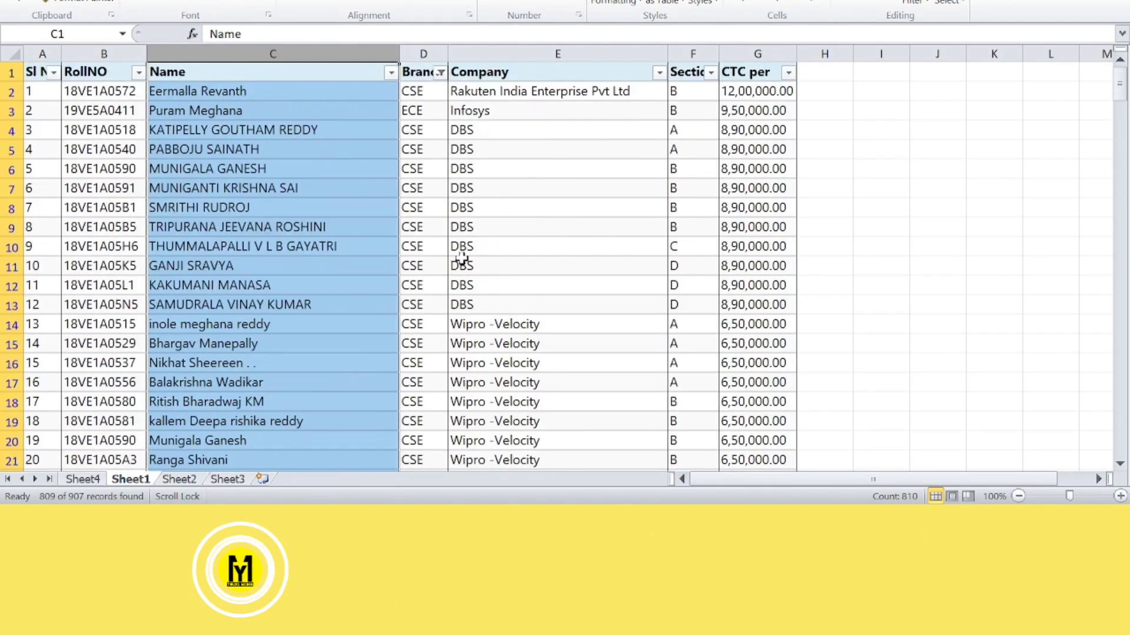
Filter the Branch column to Civil only again and look over the remaining records
left_click(440, 72)
left_click(274, 258)
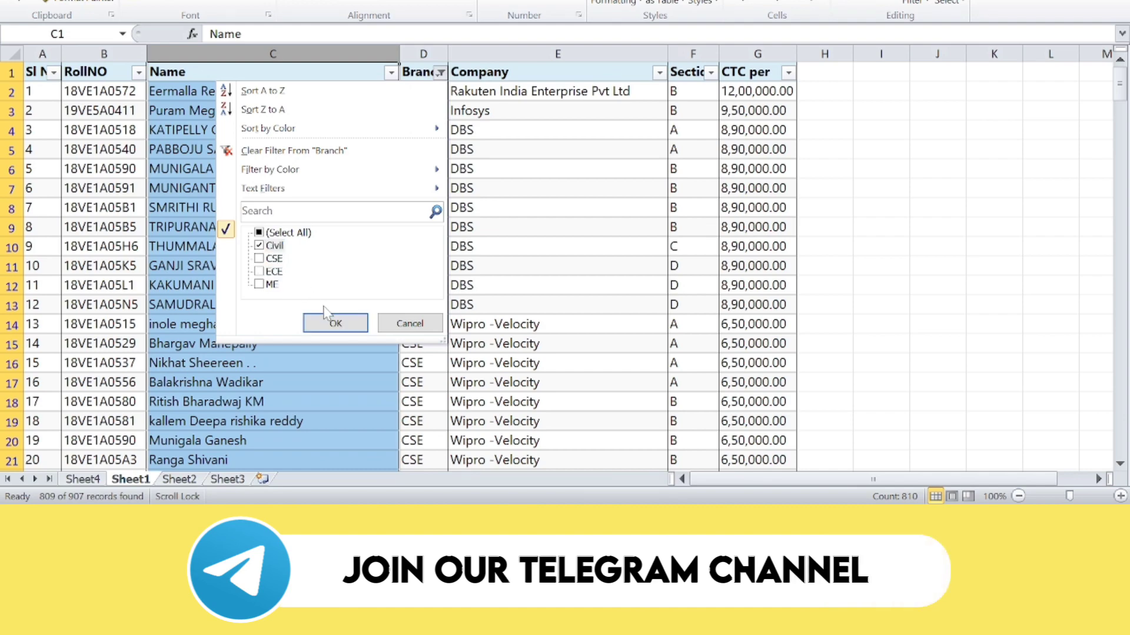
left_click(335, 323)
left_click(535, 284)
scroll(539, 277, "down", 5)
scroll(533, 269, "up", 5)
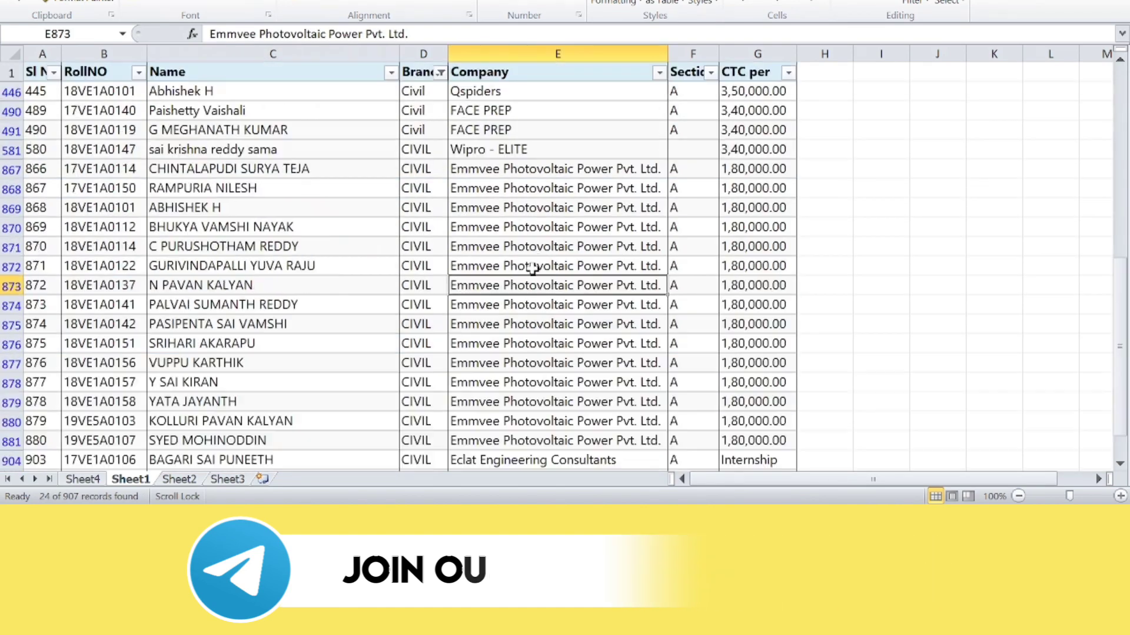
Select the Civil students' names from C446 to the end of the list and look through them
left_click_drag(262, 87, 361, 459)
scroll(369, 391, "down", 3)
scroll(383, 377, "up", 4)
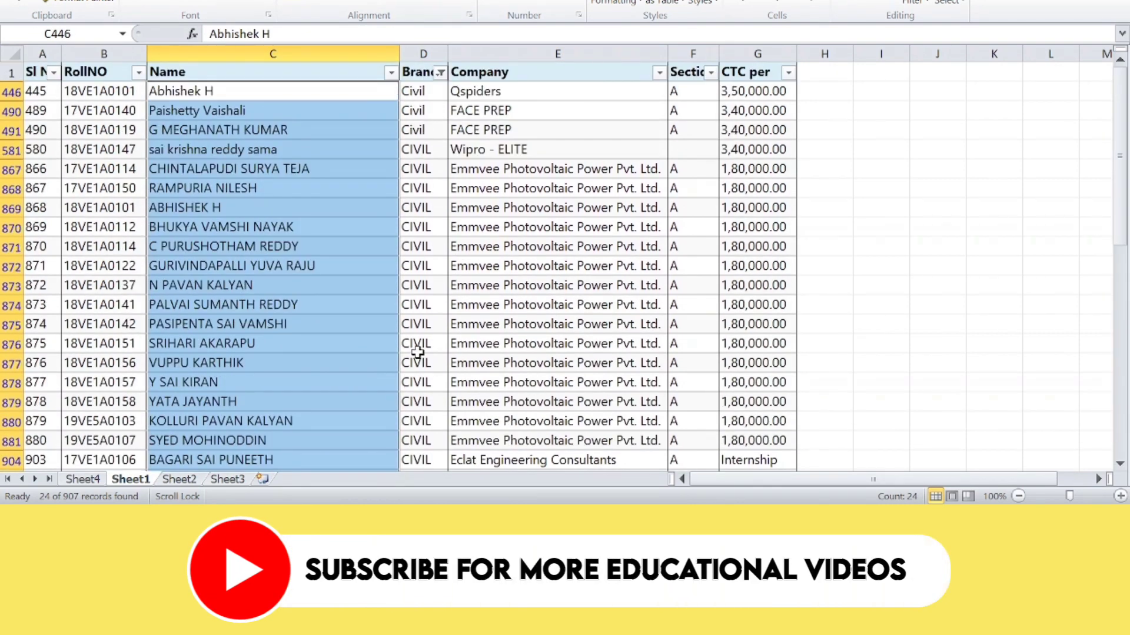
left_click(480, 189)
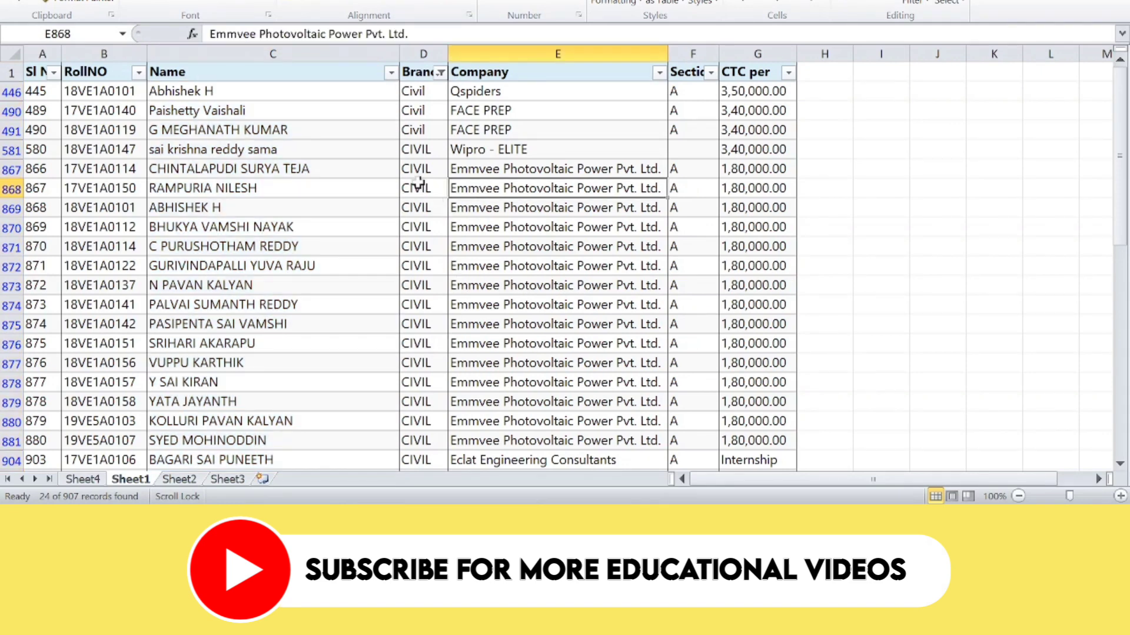
Select the Civil records across columns A to G, then review smaller blocks ending with B871:G877
left_click_drag(35, 90, 785, 463)
left_click_drag(781, 478, 726, 451)
scroll(681, 411, "up", 2)
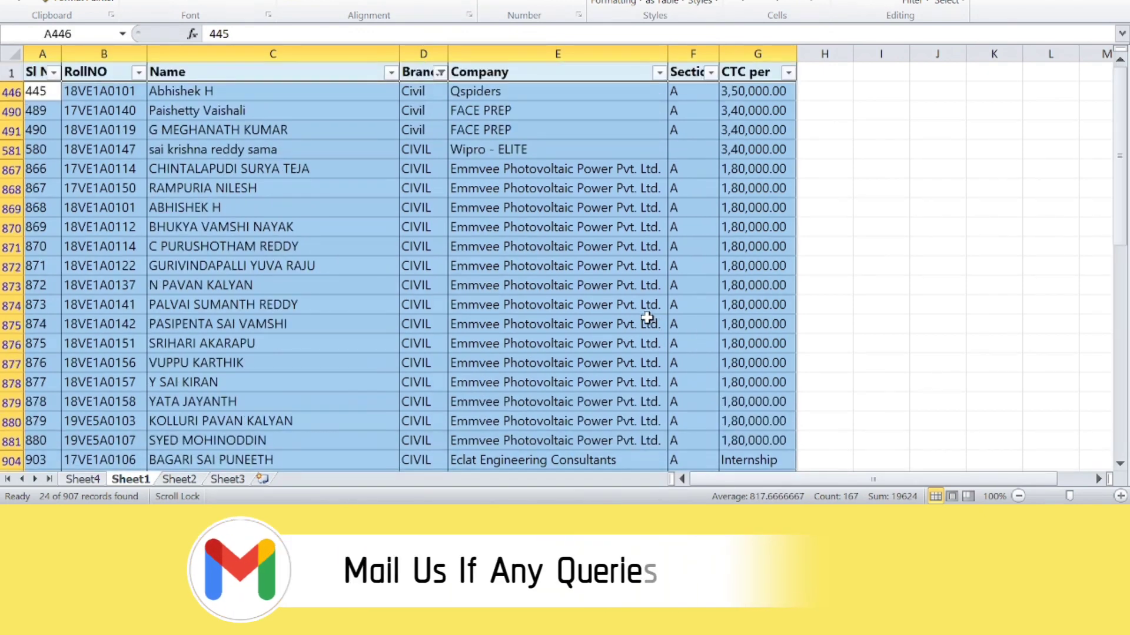
left_click(325, 170)
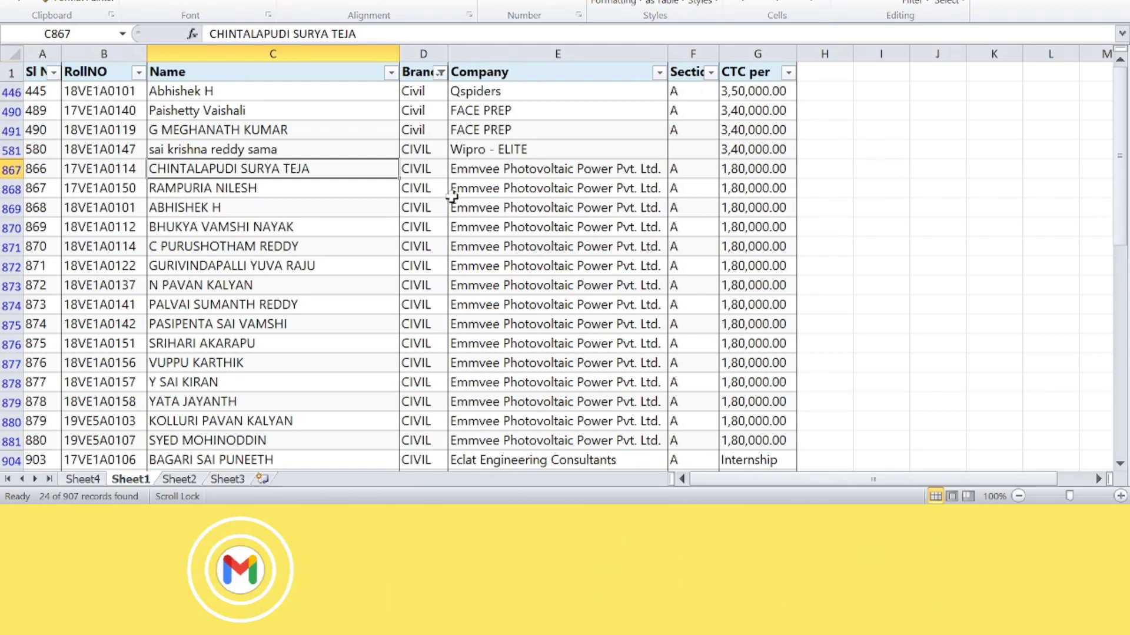
left_click_drag(789, 207, 81, 212)
left_click_drag(129, 246, 741, 362)
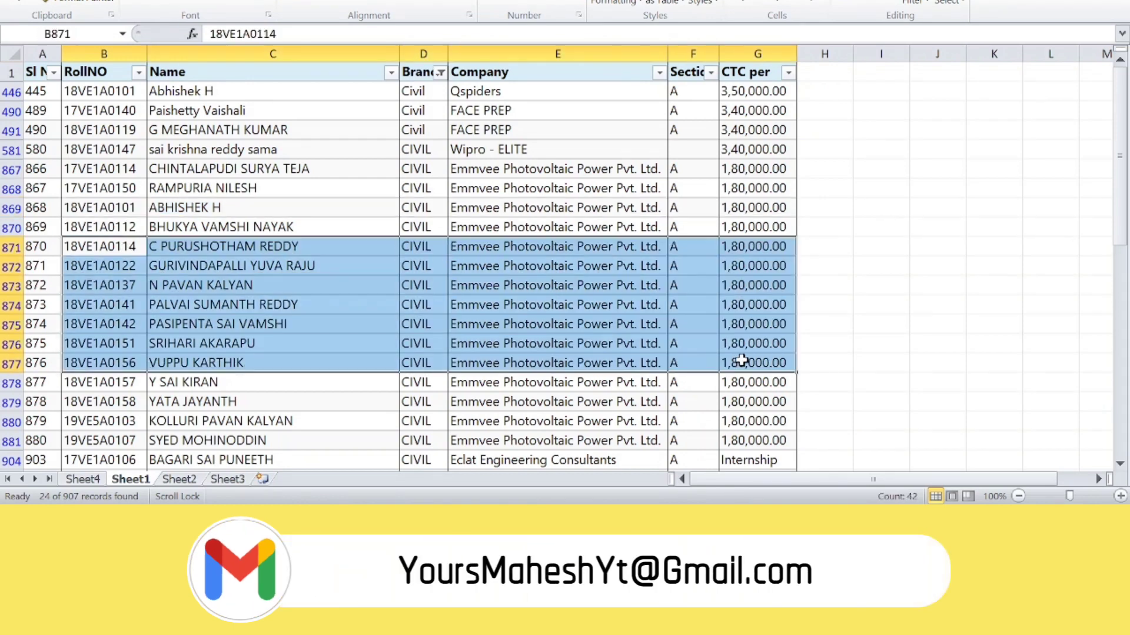
Set the Branch filter to Select All so every branch is included
left_click(440, 72)
left_click(284, 233)
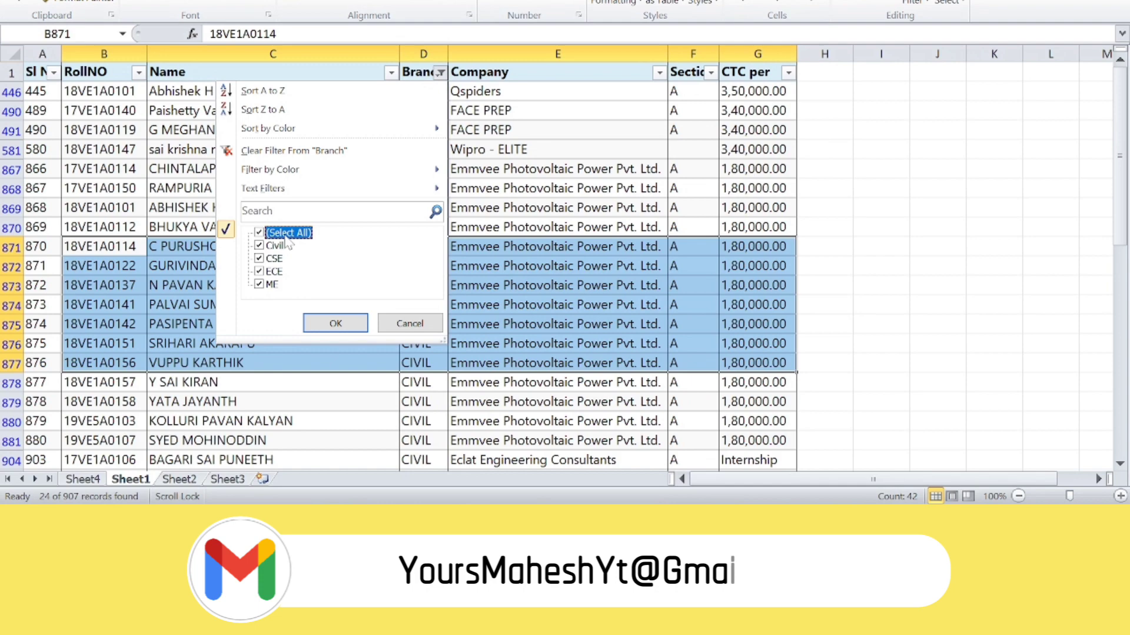
left_click(331, 323)
Look through the unfiltered placement list with its branches, companies and CTC values
scroll(564, 278, "down", 1)
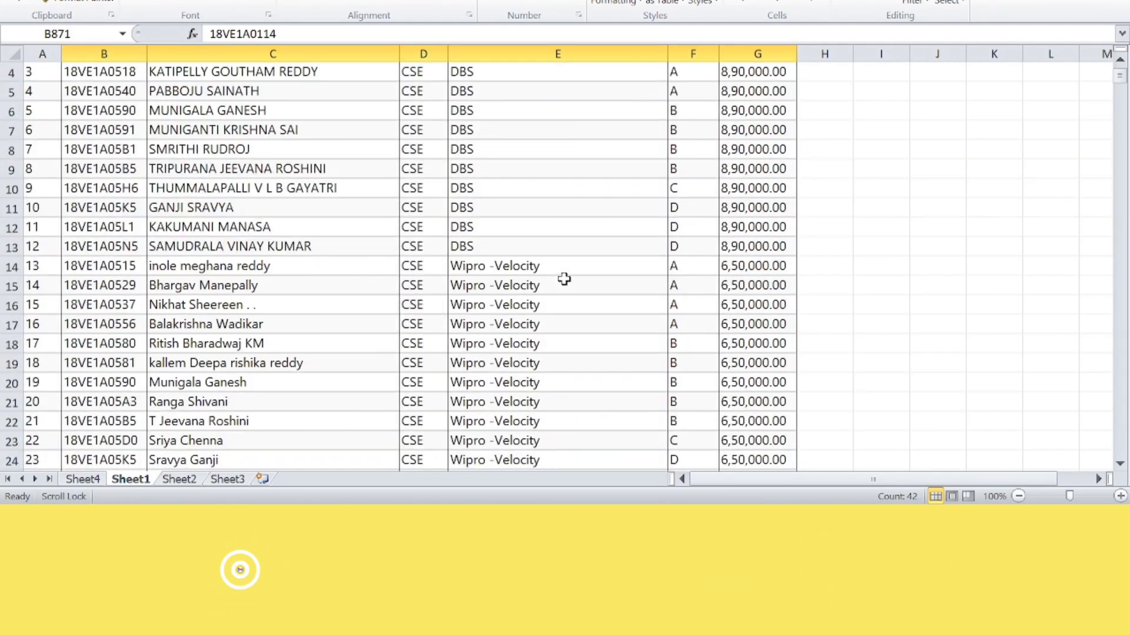
scroll(563, 278, "down", 1)
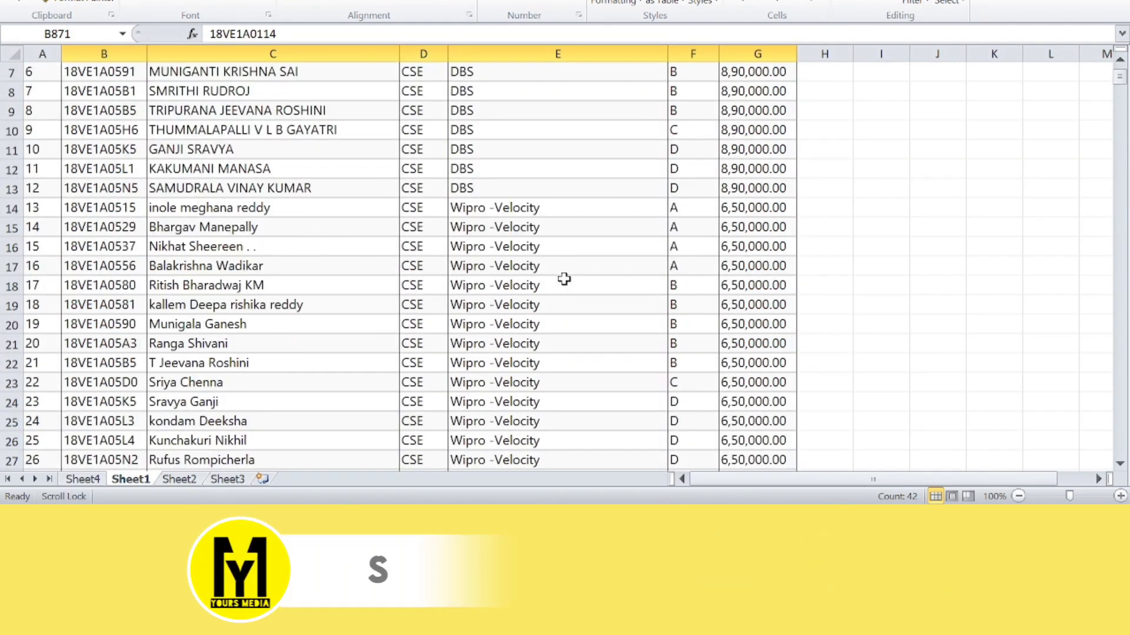
scroll(563, 277, "up", 2)
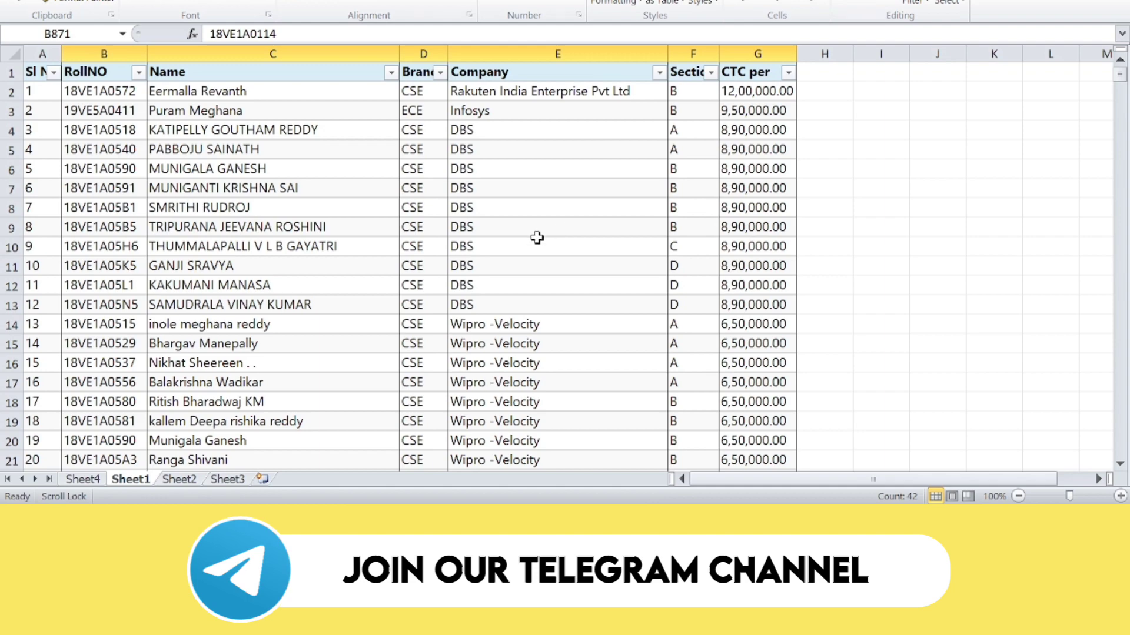
scroll(289, 229, "down", 20)
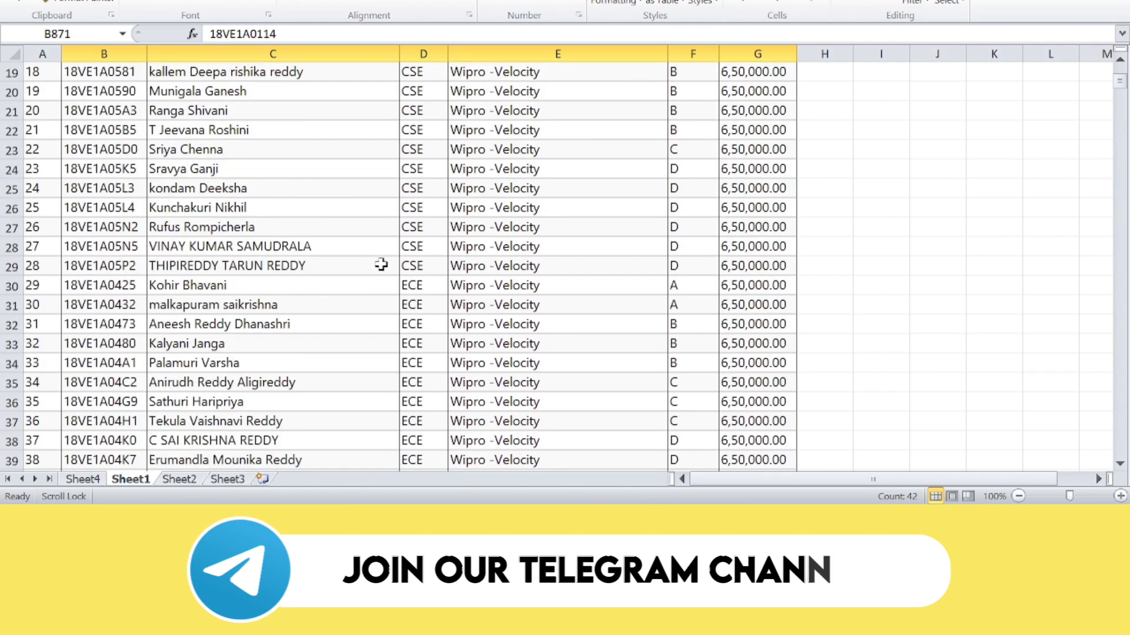
scroll(394, 257, "up", 20)
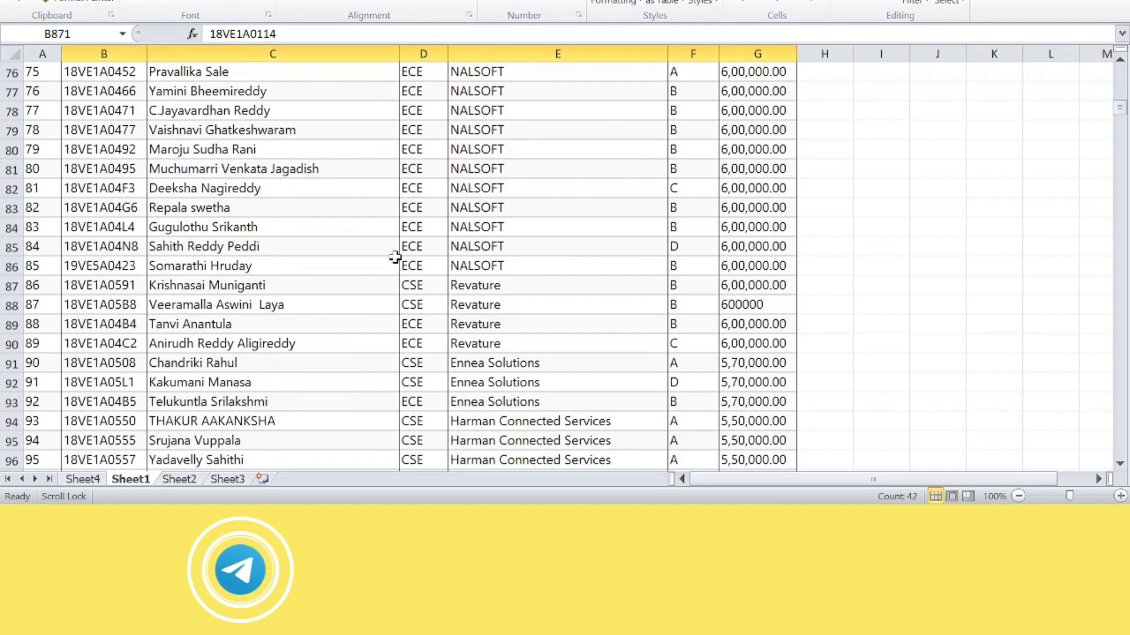